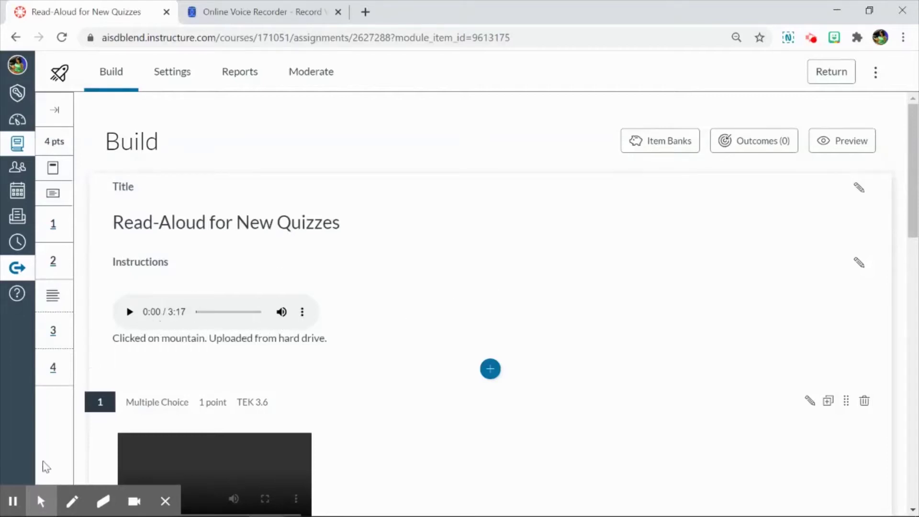
# Bring up the browser from the taskbar and scroll through the Canvas quiz page
pyautogui.moveTo(38, 495)
pyautogui.click(76, 470)
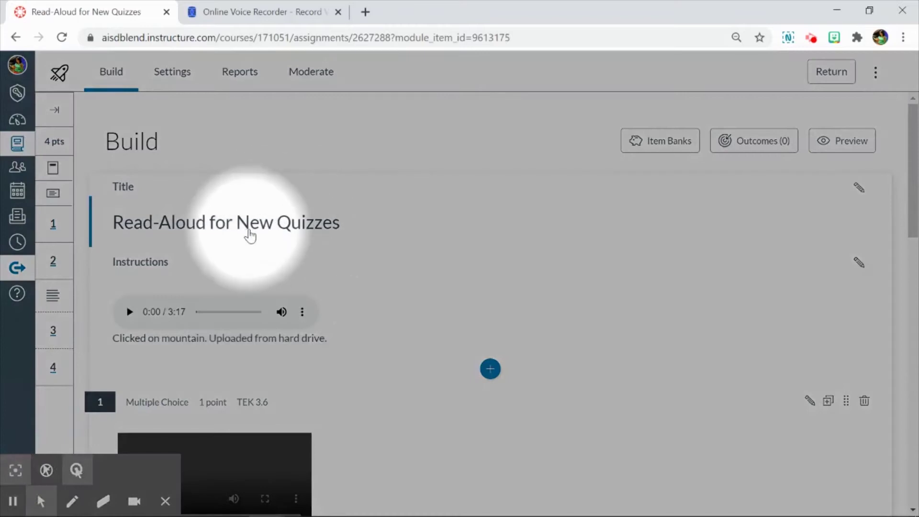
pyautogui.scroll(-5, 261, 242)
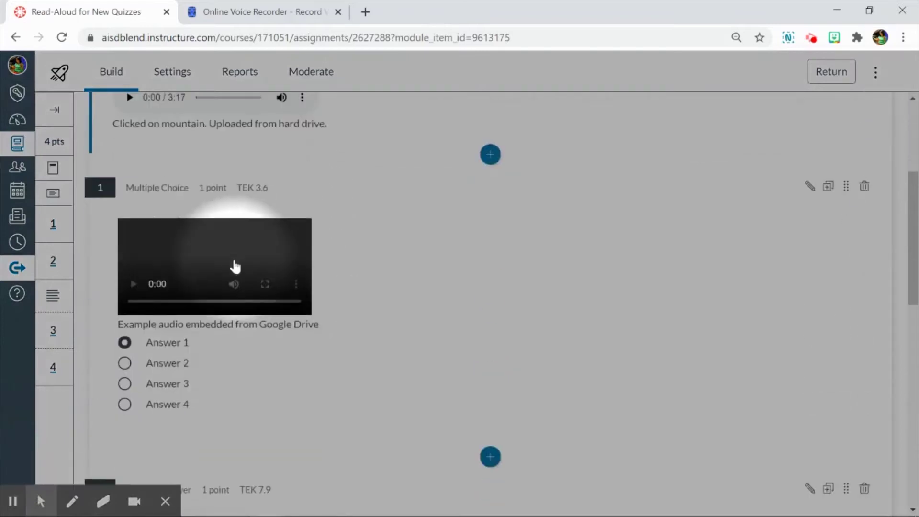
pyautogui.scroll(-10, 230, 265)
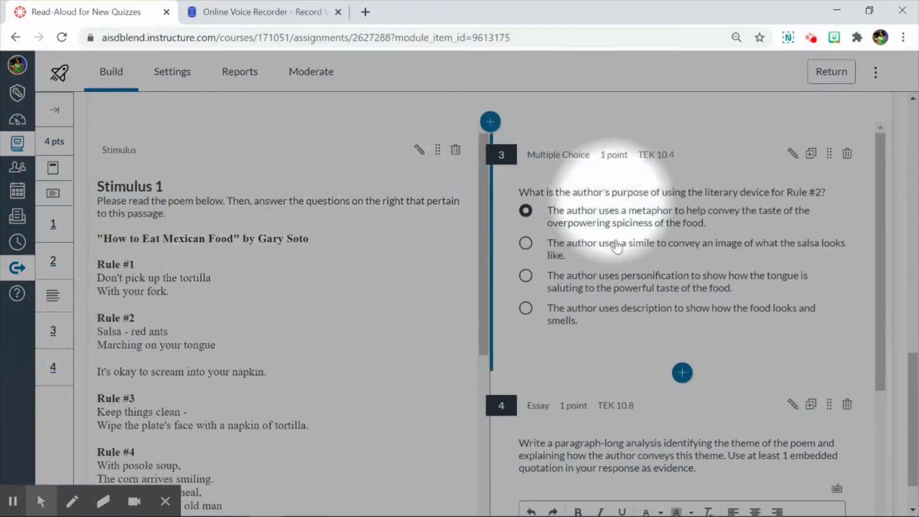
pyautogui.scroll(-4, 390, 298)
pyautogui.scroll(-5, 589, 373)
pyautogui.scroll(4, 397, 314)
pyautogui.scroll(5, 398, 315)
pyautogui.scroll(-2, 514, 280)
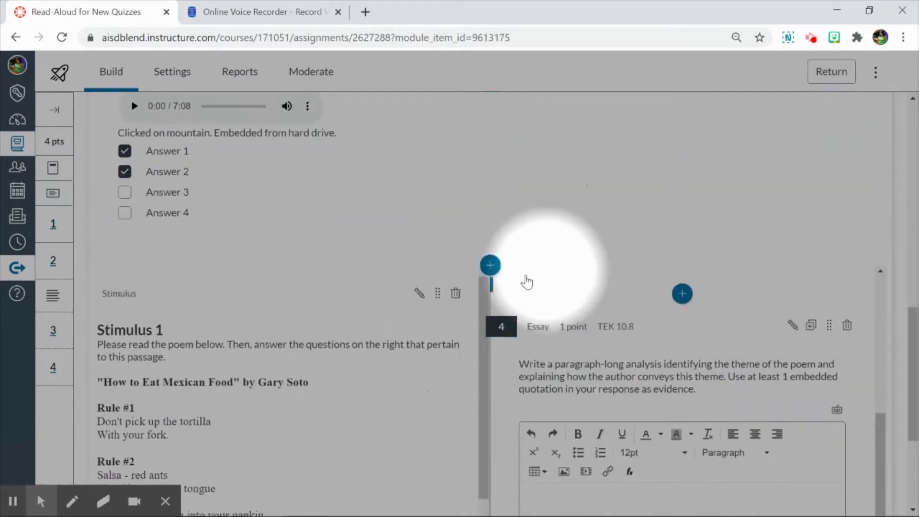
pyautogui.scroll(-3, 373, 299)
pyautogui.scroll(3, 369, 306)
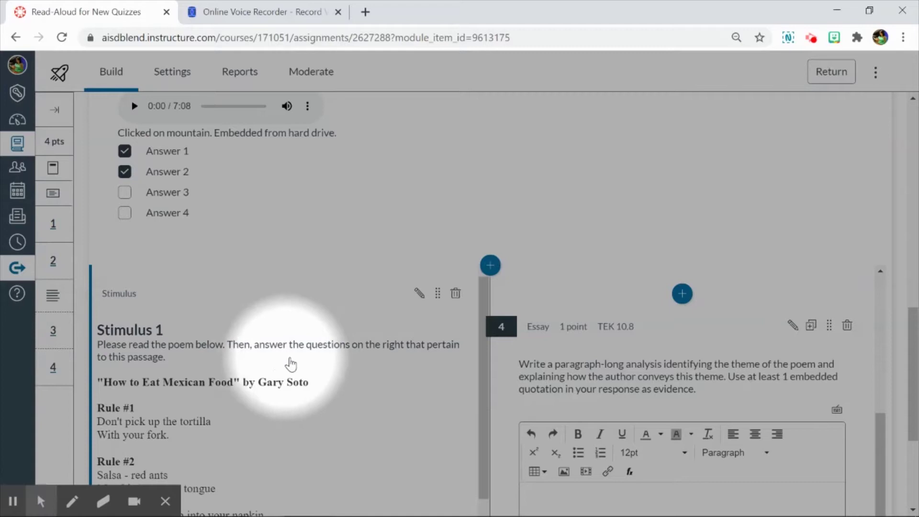
# Pull Online Voice Recorder into its own window, snapped to the right half beside the quiz
pyautogui.click(260, 11)
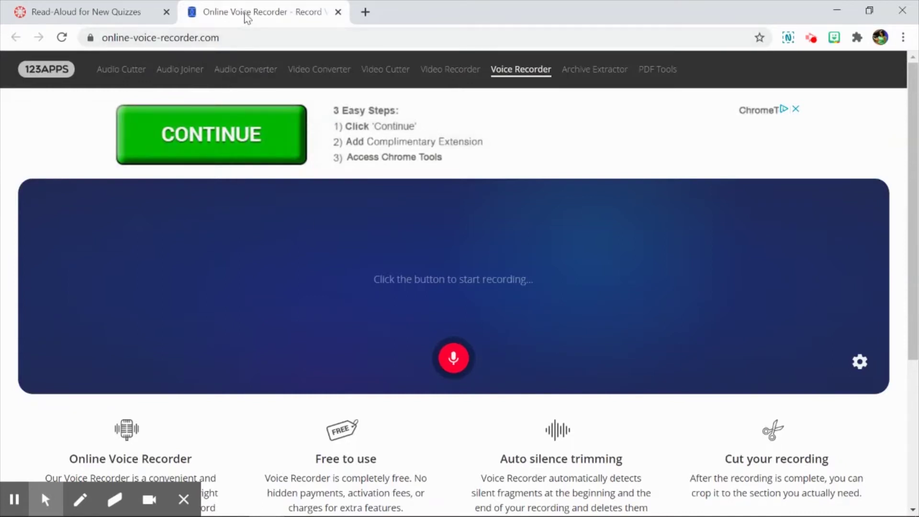
pyautogui.moveTo(247, 22); pyautogui.dragTo(248, 41)
pyautogui.press('super+Right')
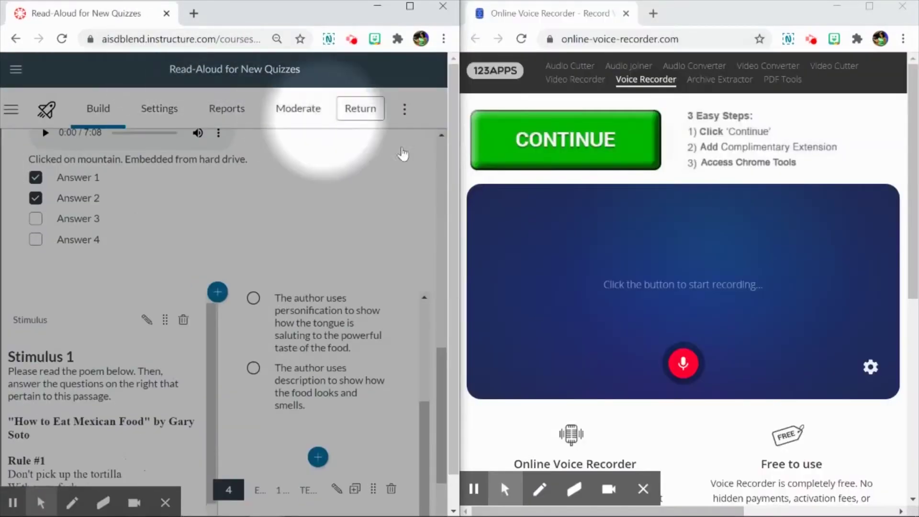
pyautogui.scroll(-3, 102, 331)
pyautogui.scroll(3, 86, 335)
pyautogui.scroll(-1, 86, 338)
pyautogui.scroll(2, 82, 338)
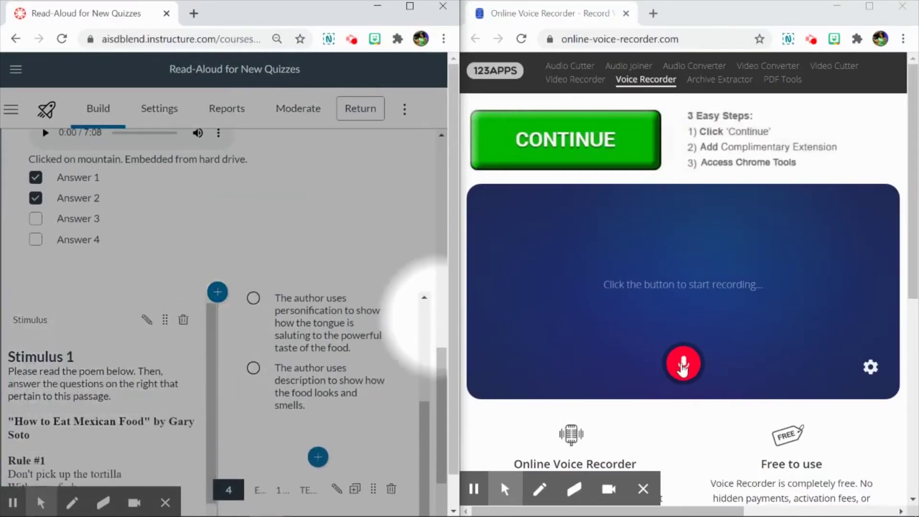
# Record a roughly 19-second read-aloud of the poem
pyautogui.click(683, 366)
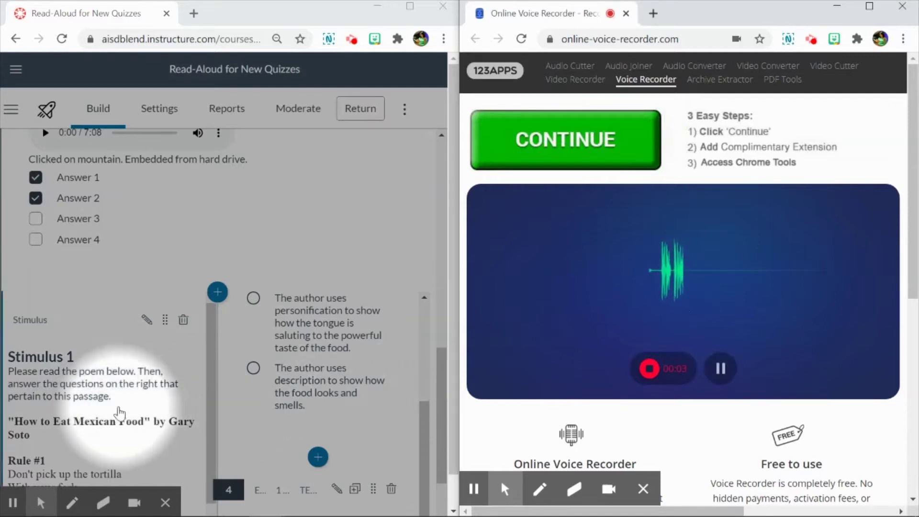
pyautogui.scroll(-2, 117, 411)
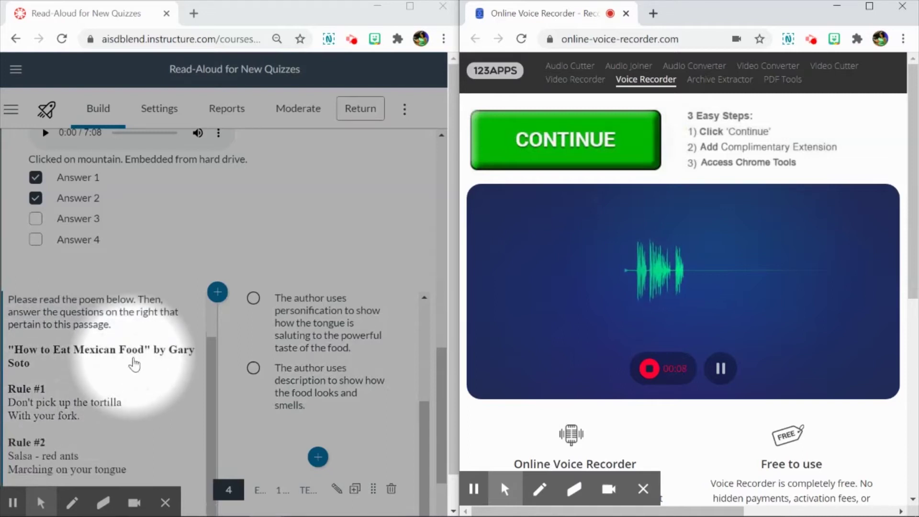
pyautogui.scroll(-2, 82, 376)
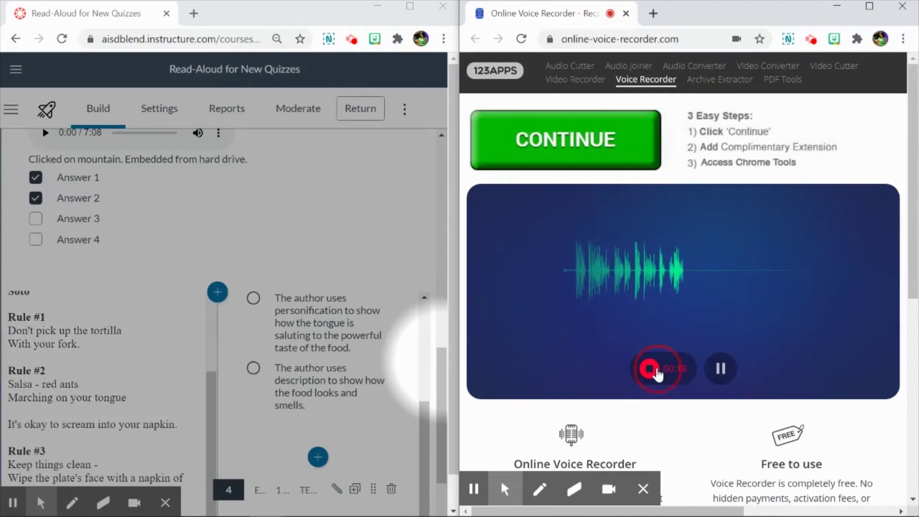
pyautogui.click(657, 374)
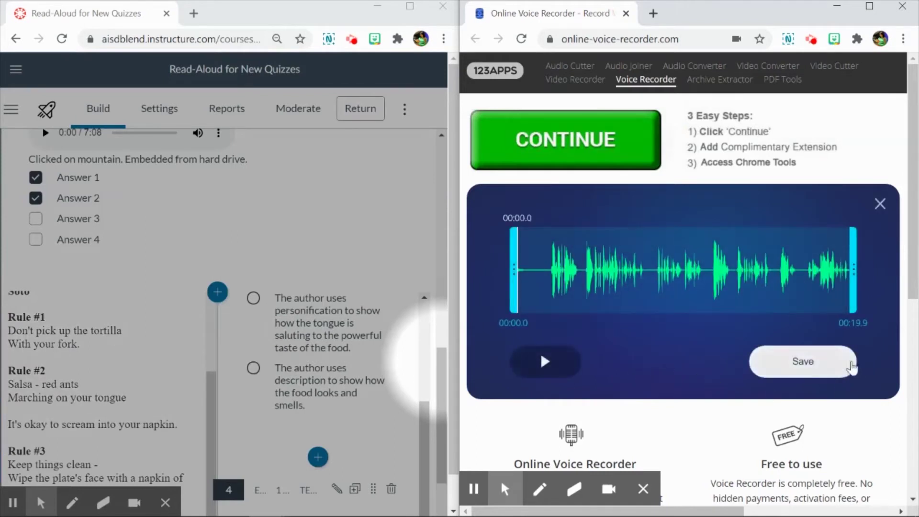
# Save the recording to Downloads as the MP3 'Read Aloud for New Quizzes 3.1'
pyautogui.click(809, 364)
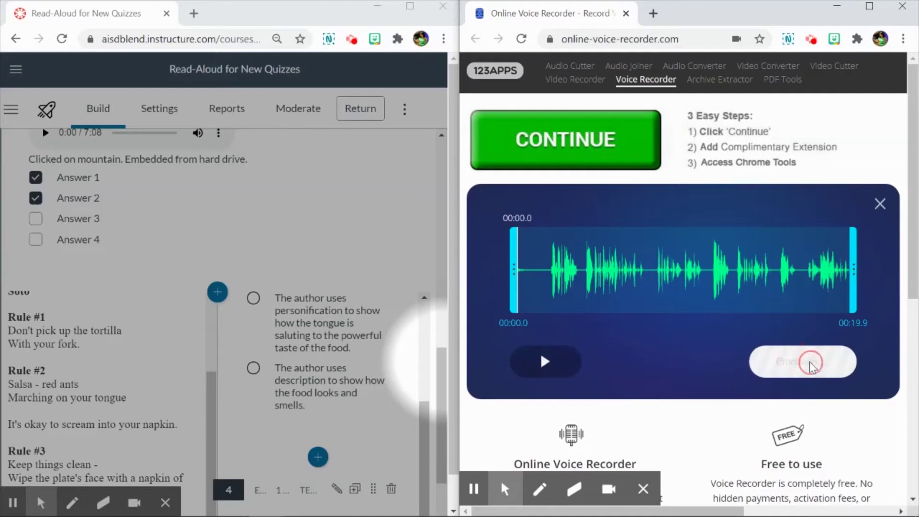
pyautogui.moveTo(735, 25); pyautogui.dragTo(455, 88)
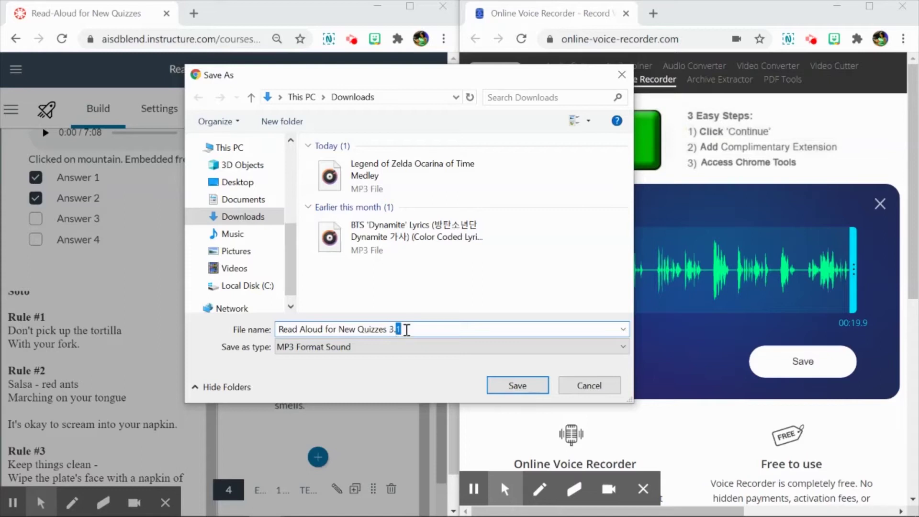
pyautogui.click(518, 383)
pyautogui.scroll(4, 329, 380)
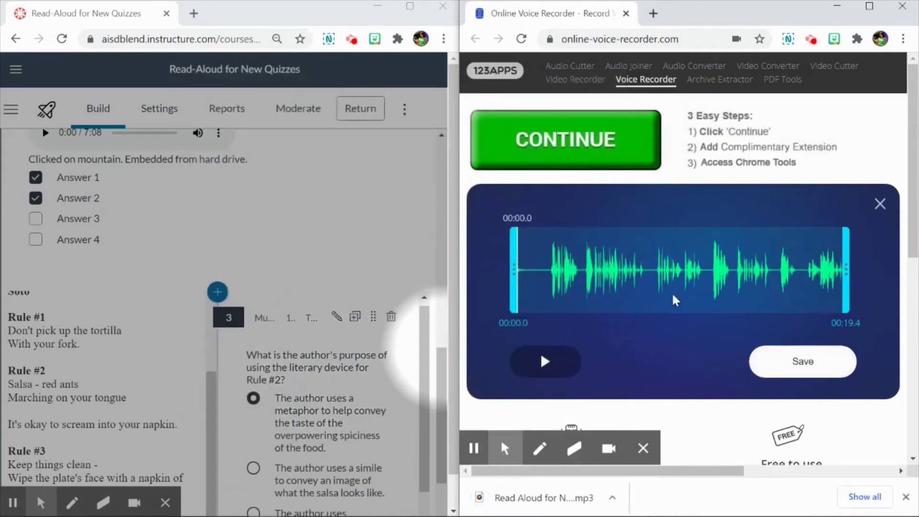
pyautogui.scroll(-1, 683, 293)
pyautogui.scroll(1, 684, 294)
# Reload the recorder and record a 6-second reading of the question 3 prompt
pyautogui.click(522, 38)
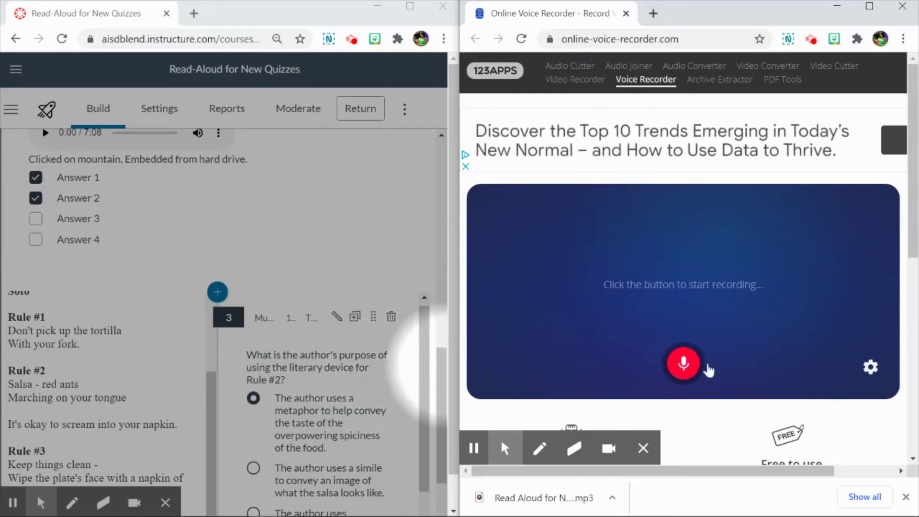
pyautogui.click(683, 365)
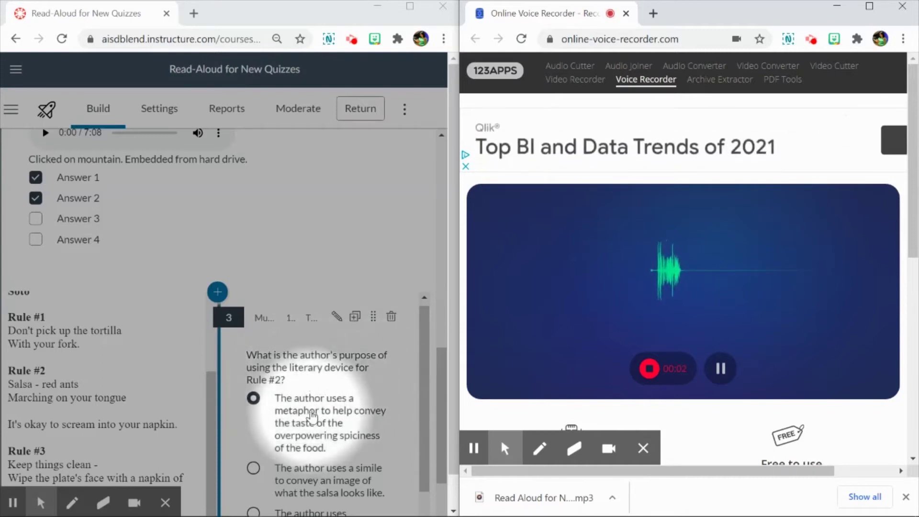
pyautogui.click(670, 370)
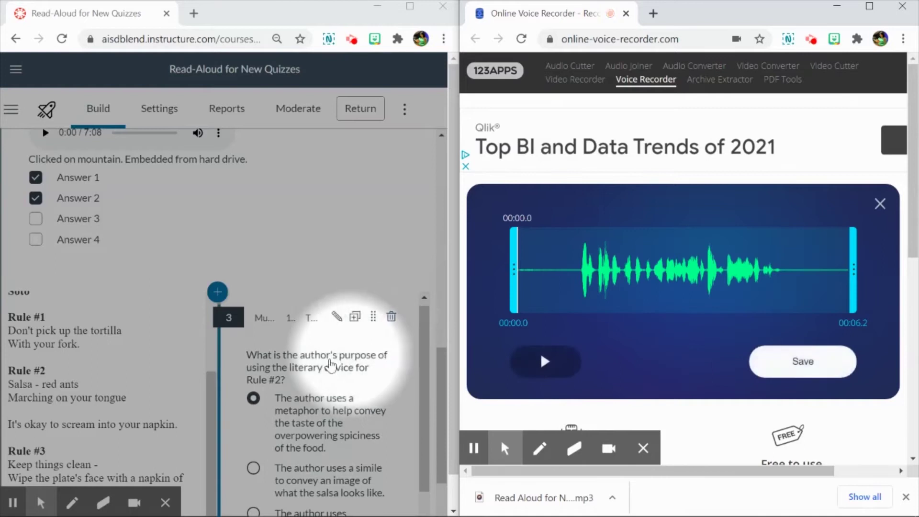
pyautogui.click(505, 448)
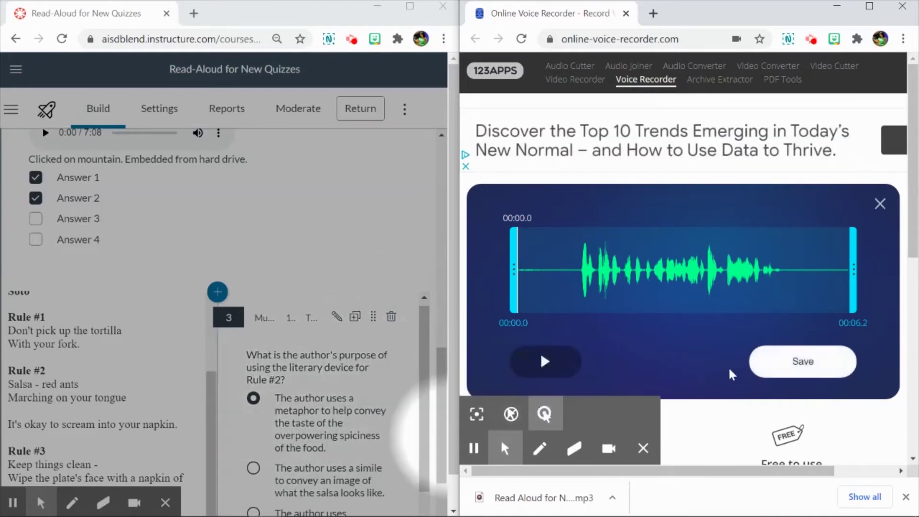
# Save this clip as the MP3 'Read Aloud for New Quizzes 3.1.Prompt'
pyautogui.click(779, 367)
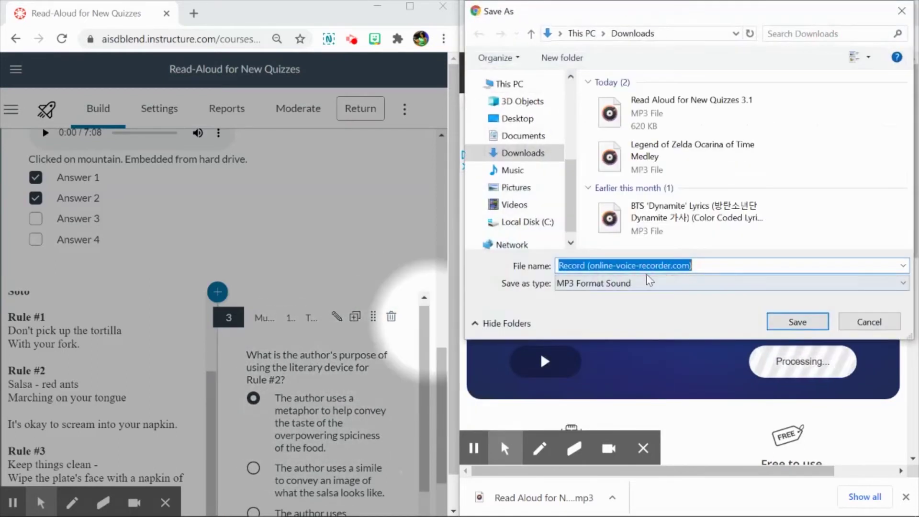
pyautogui.write('Read Aloud for New Quizzes 3.1')
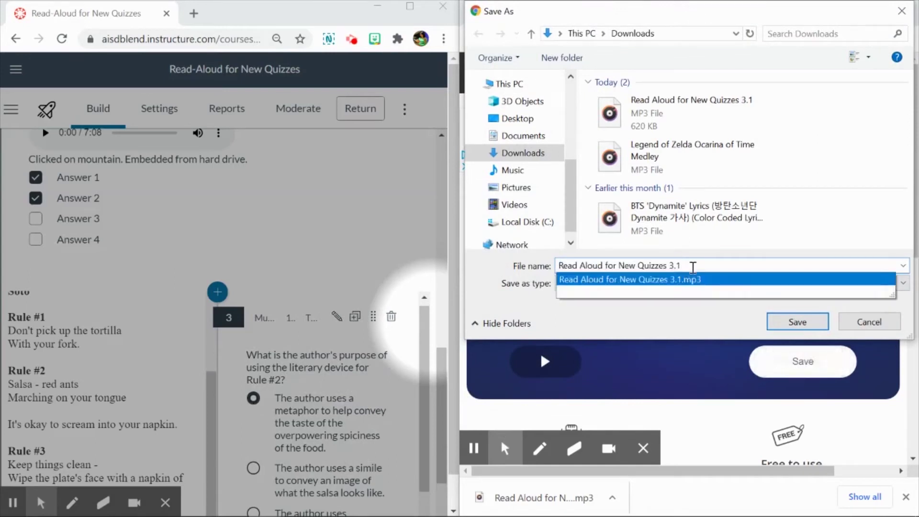
pyautogui.write('.')
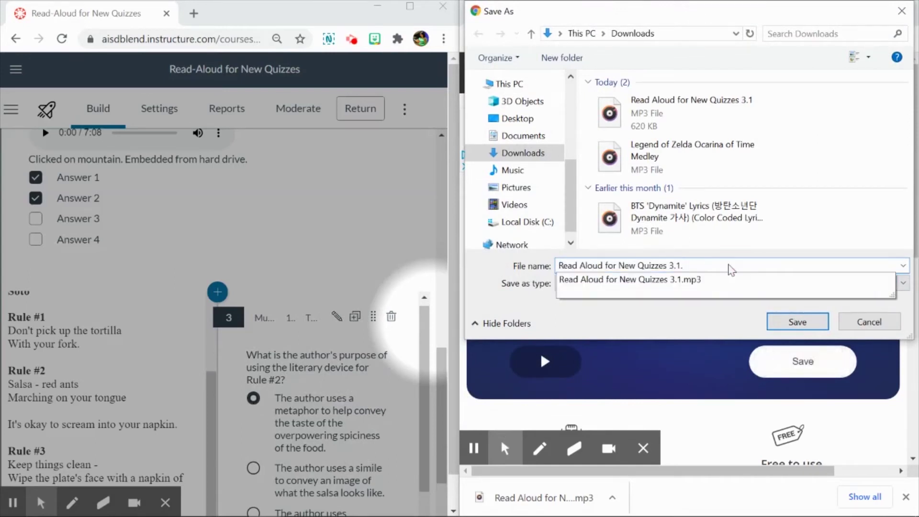
pyautogui.write('P')
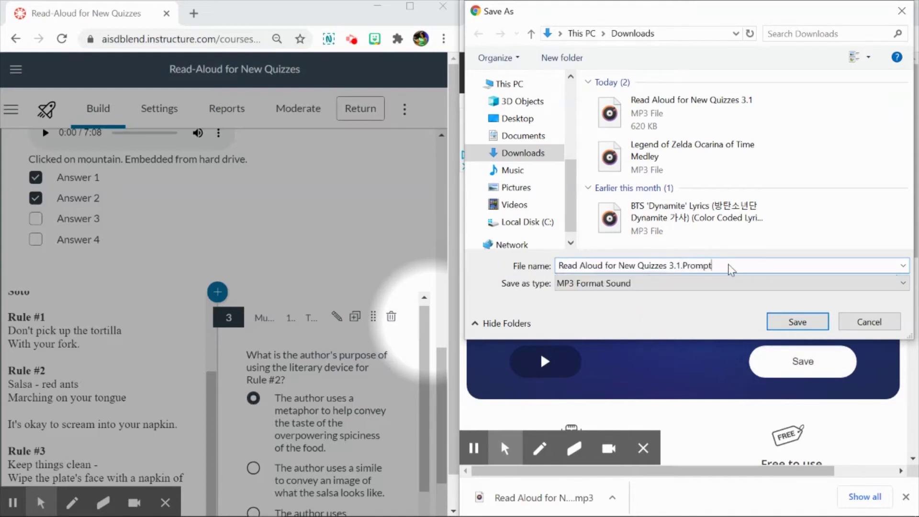
pyautogui.write('rompt')
pyautogui.click(797, 321)
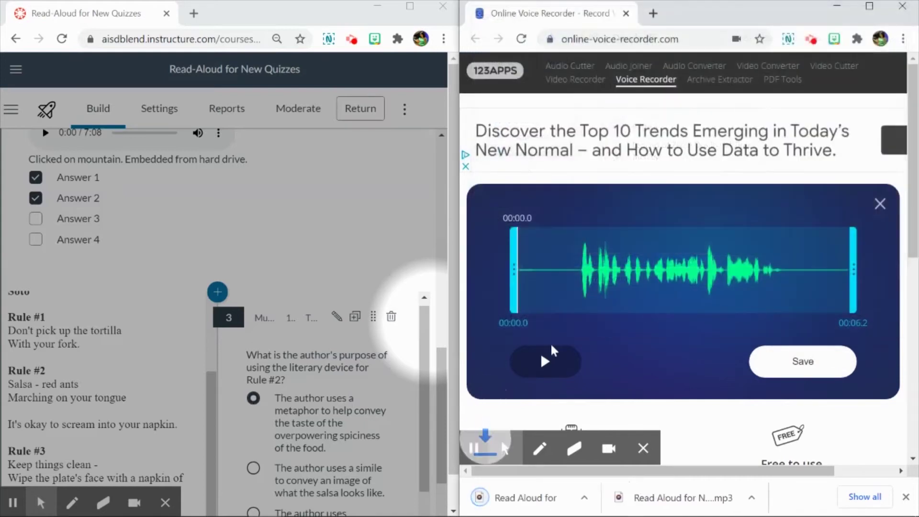
# Reload the recorder and record a new 7.3-second read-aloud clip
pyautogui.click(521, 38)
pyautogui.scroll(-3, 341, 389)
pyautogui.scroll(2, 342, 388)
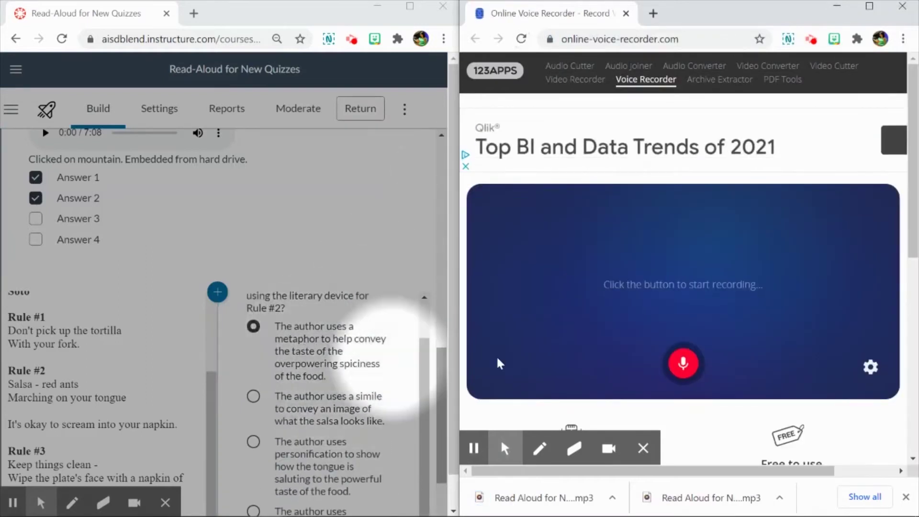
pyautogui.click(689, 366)
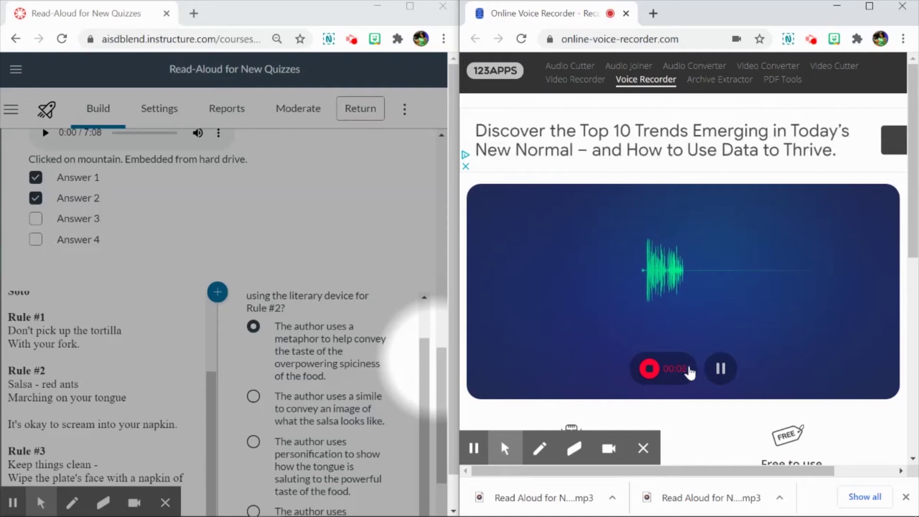
pyautogui.click(649, 368)
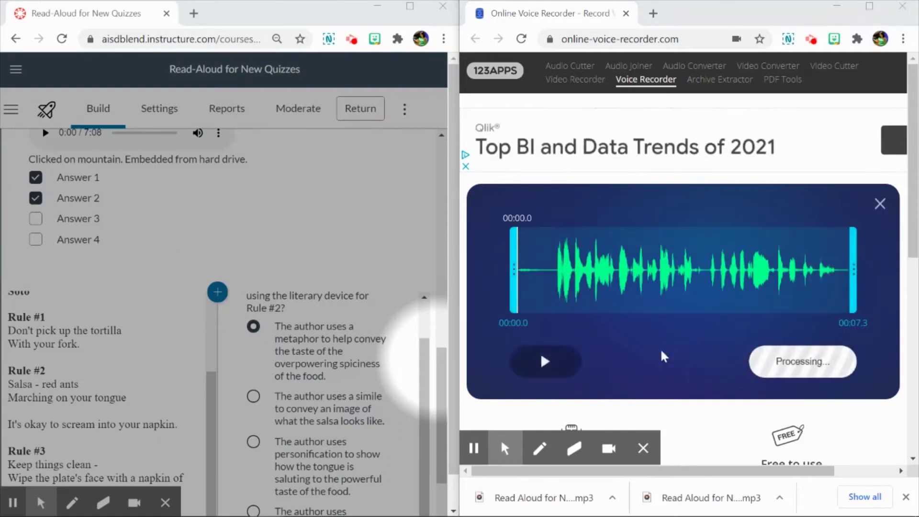
# Save the clip to Downloads under the earlier file name with '.A' appended, then reset the recorder
pyautogui.write('Read Aloud for New Quizzes 3.1')
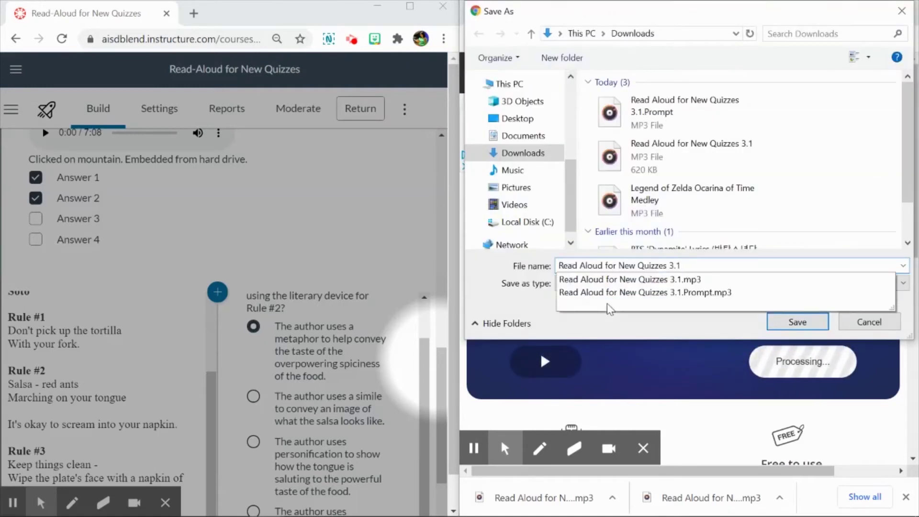
pyautogui.write('.A')
pyautogui.press('Return')
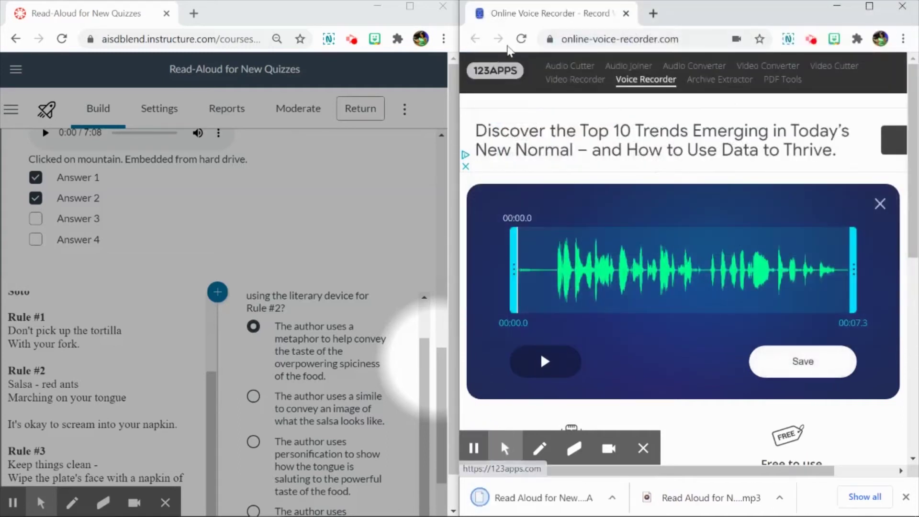
pyautogui.click(521, 40)
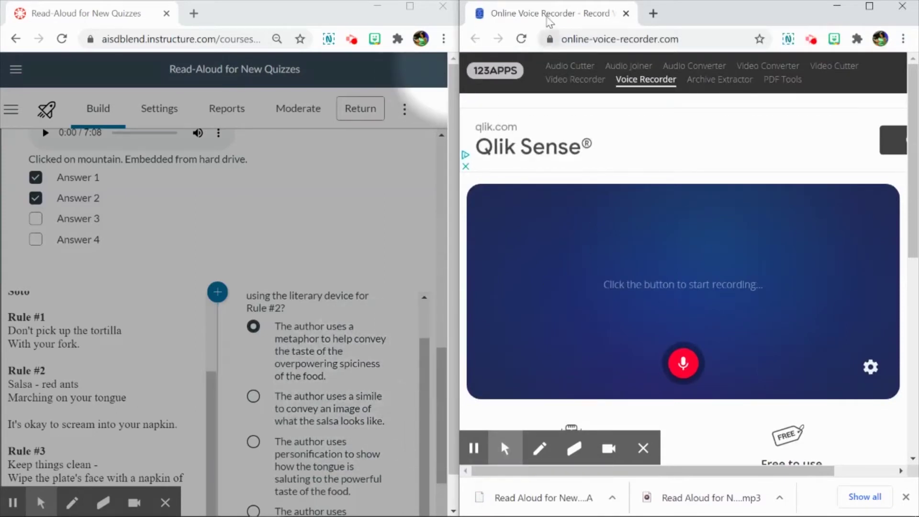
# Merge the recorder tab back into the quiz window, maximize it, and return to the quiz
pyautogui.moveTo(549, 16); pyautogui.dragTo(262, 21)
pyautogui.click(409, 10)
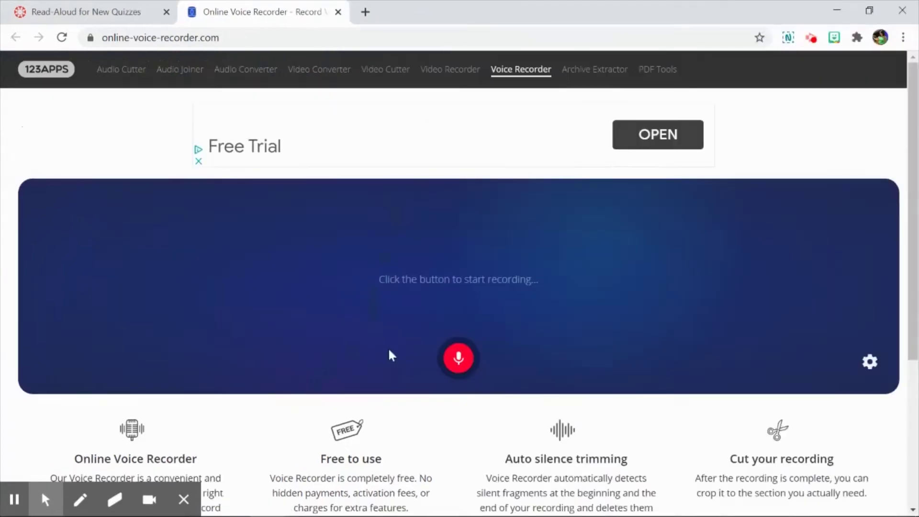
pyautogui.click(125, 12)
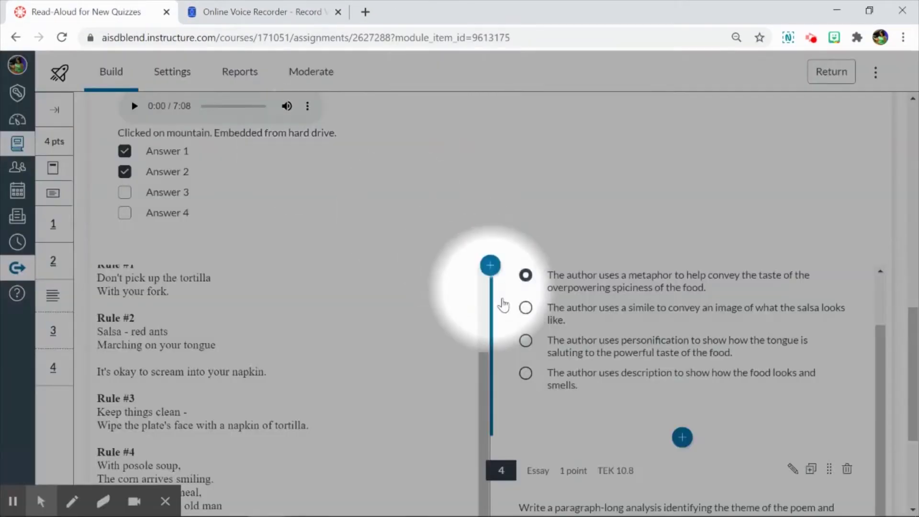
pyautogui.moveTo(38, 500)
pyautogui.click(18, 474)
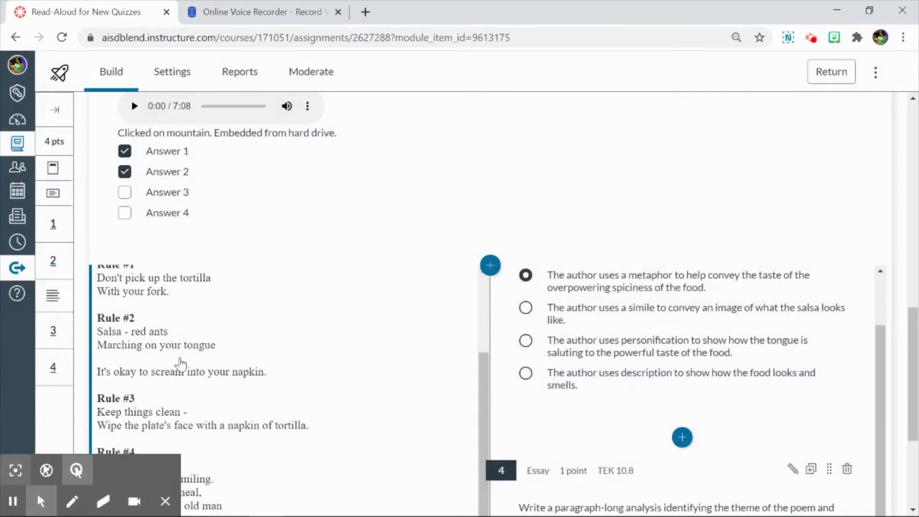
pyautogui.scroll(3, 236, 358)
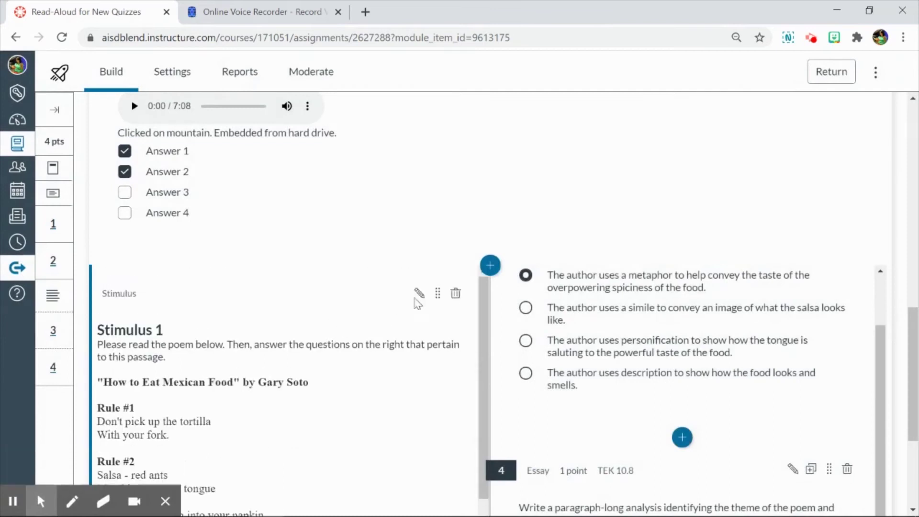
# Open Stimulus 1 for editing and add an empty line above its instructions
pyautogui.click(420, 295)
pyautogui.scroll(-5, 304, 342)
pyautogui.click(299, 394)
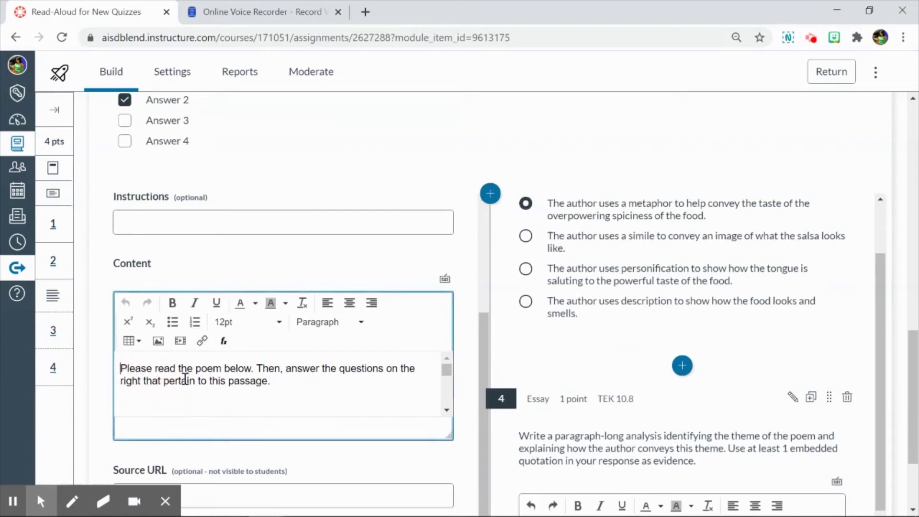
pyautogui.press('Return')
pyautogui.press('Up')
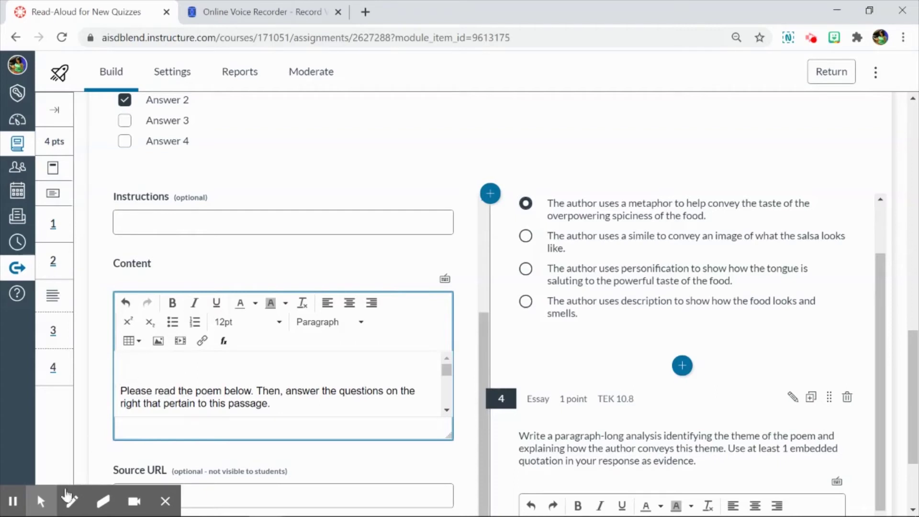
# Embed the 'Read Aloud for New Quizzes 3.1' MP3 as audio at the top of the stimulus
pyautogui.click(76, 470)
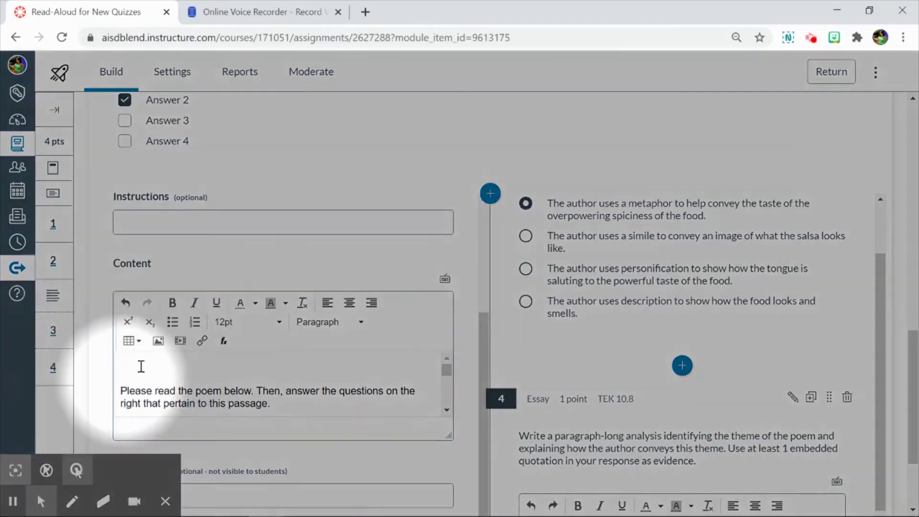
pyautogui.click(159, 341)
pyautogui.click(405, 210)
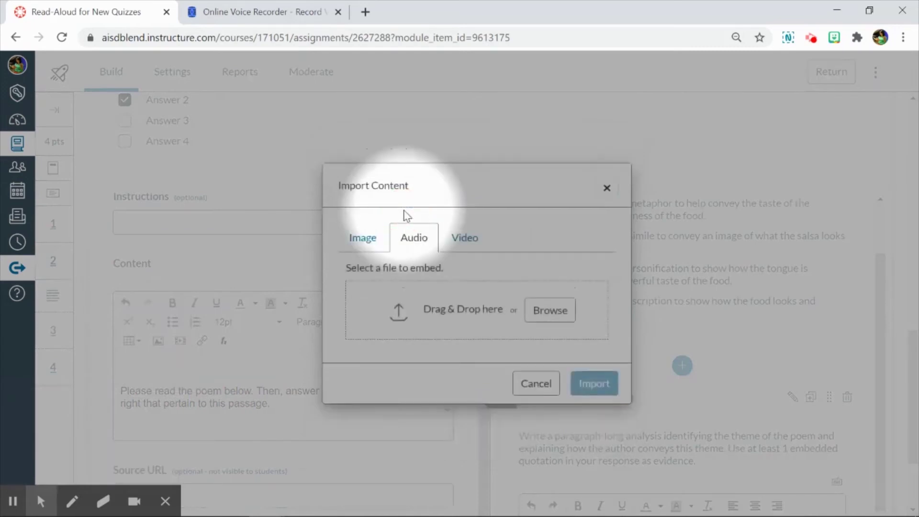
pyautogui.click(549, 316)
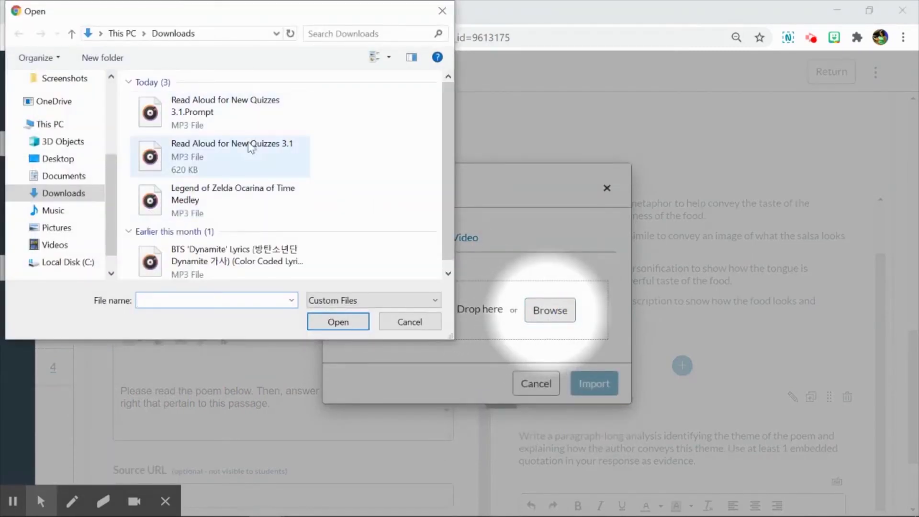
pyautogui.doubleClick(222, 157)
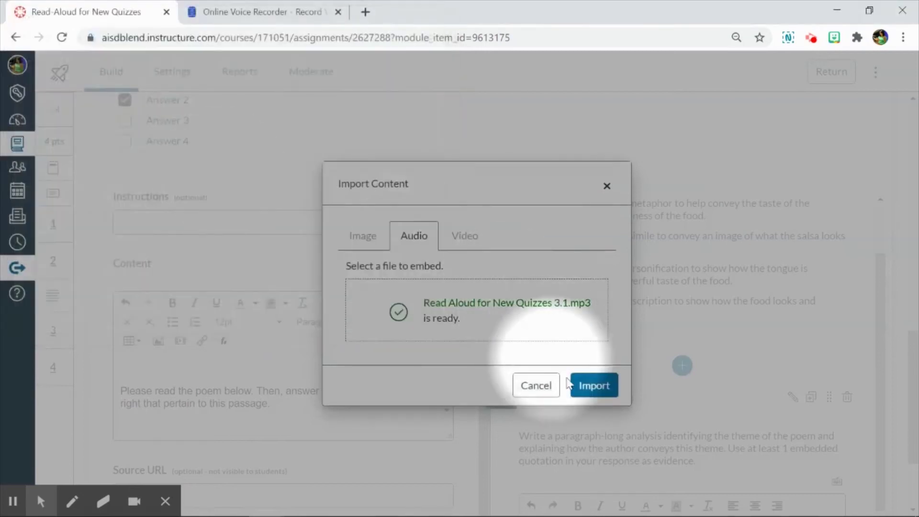
pyautogui.click(587, 383)
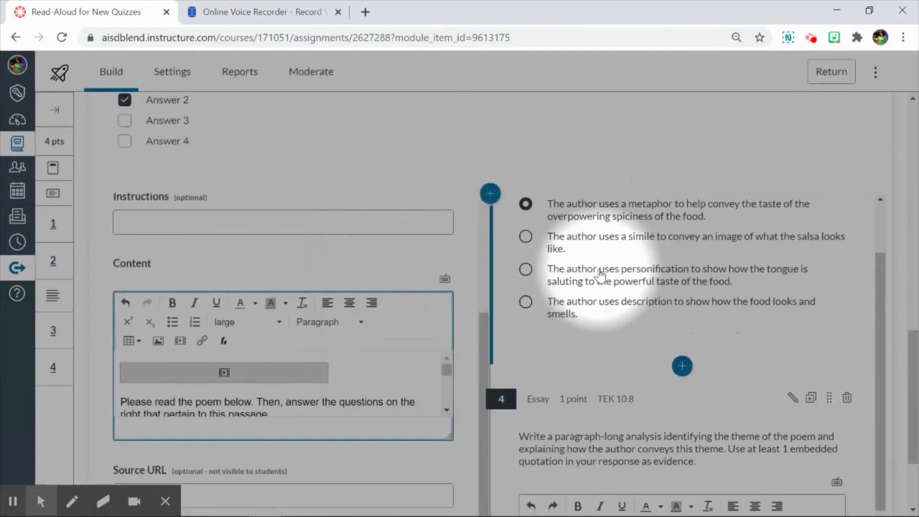
pyautogui.scroll(2, 587, 288)
# Save Stimulus 1 so it shows its 0:19 audio player
pyautogui.click(790, 227)
pyautogui.click(416, 335)
pyautogui.scroll(-6, 433, 378)
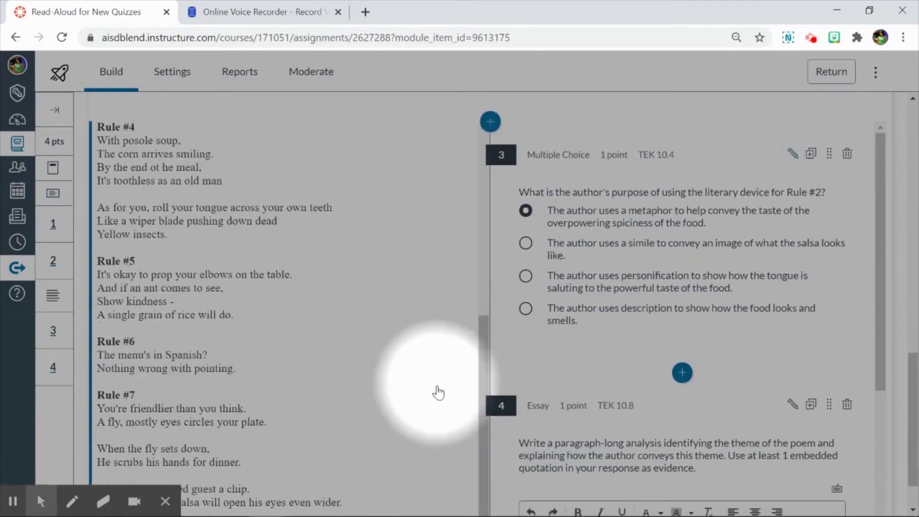
pyautogui.scroll(-2, 455, 431)
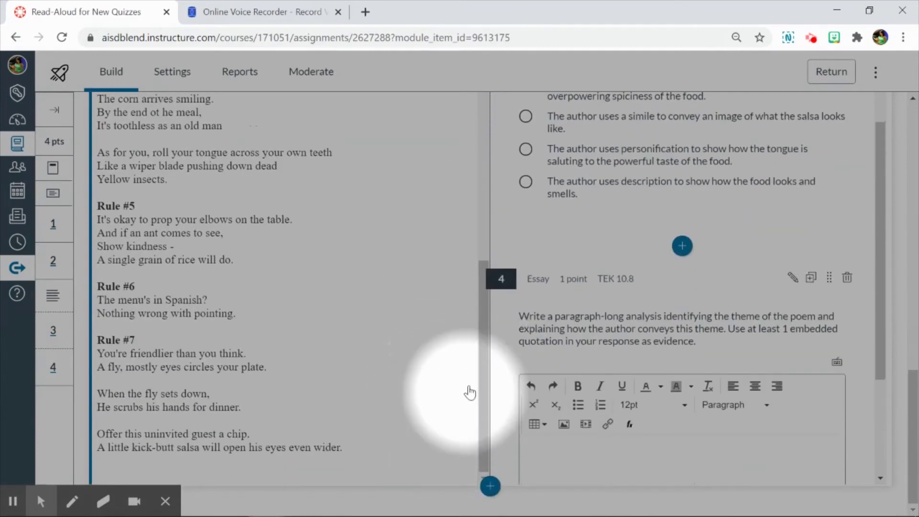
pyautogui.moveTo(481, 386); pyautogui.dragTo(477, 188)
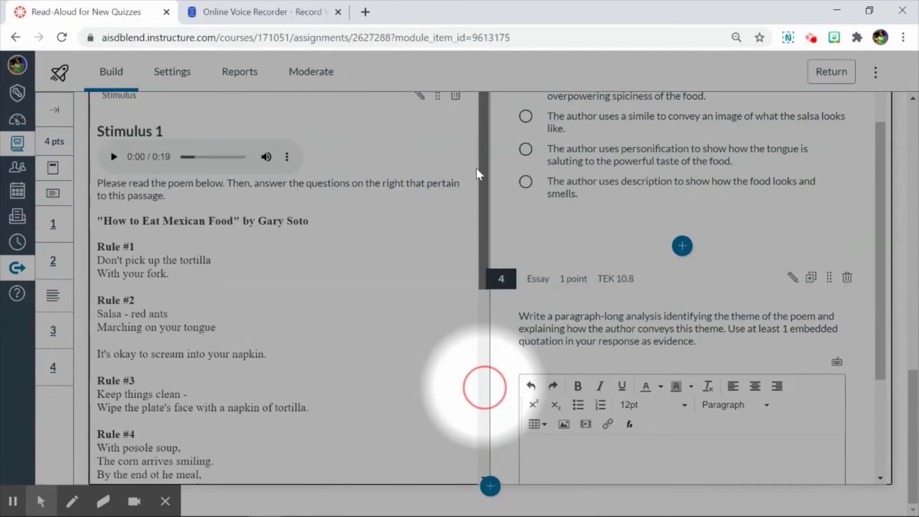
pyautogui.scroll(3, 707, 266)
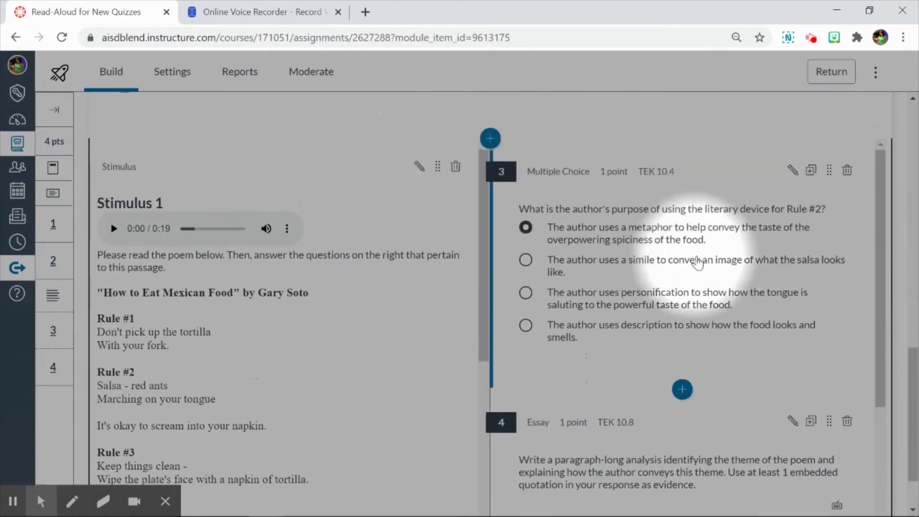
# Open question 3's prompt in the rich-text editor and add a blank line above its text
pyautogui.click(792, 170)
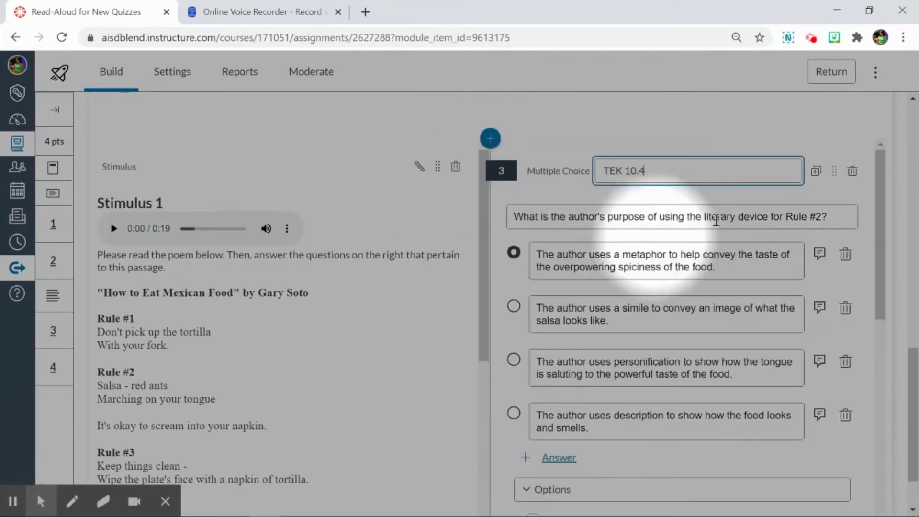
pyautogui.click(825, 218)
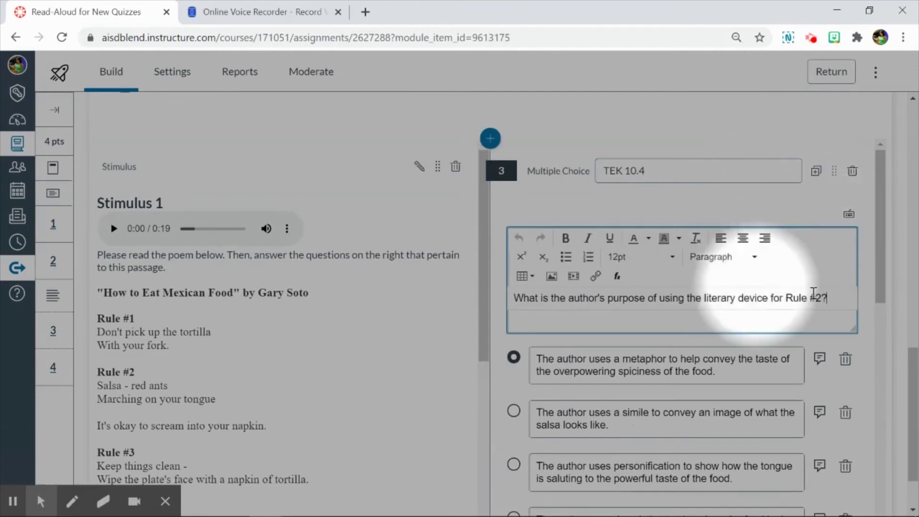
pyautogui.scroll(-8, 814, 292)
pyautogui.scroll(4, 815, 298)
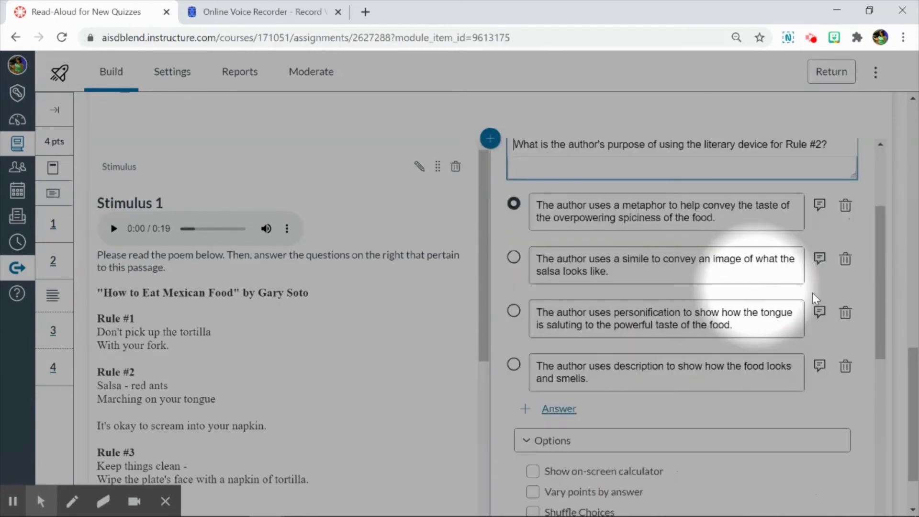
pyautogui.scroll(3, 796, 289)
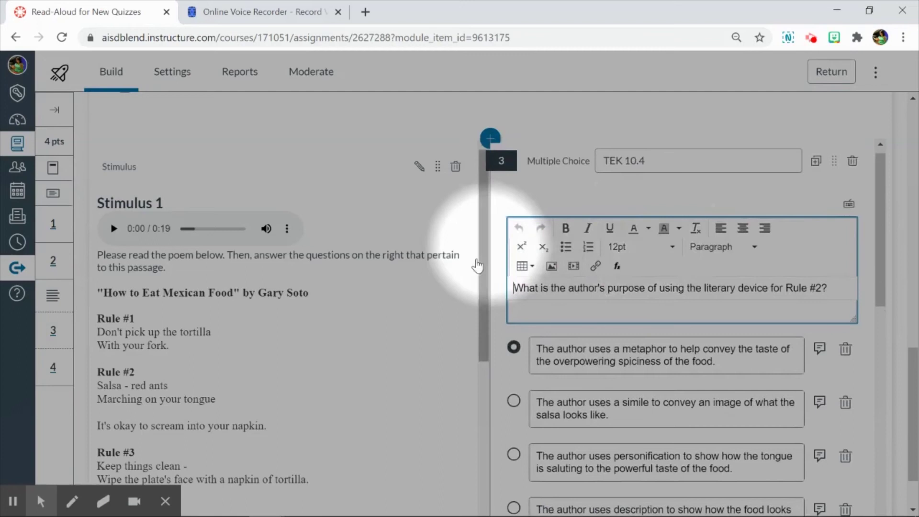
pyautogui.press('Return')
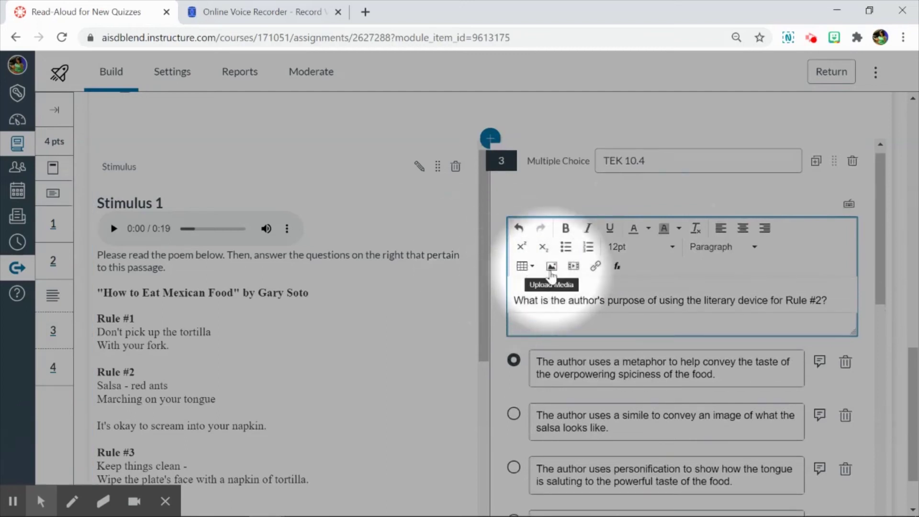
# Embed the 'Read Aloud for New Quizzes 3.1.Prompt' MP3 as audio in question 3's prompt
pyautogui.click(551, 268)
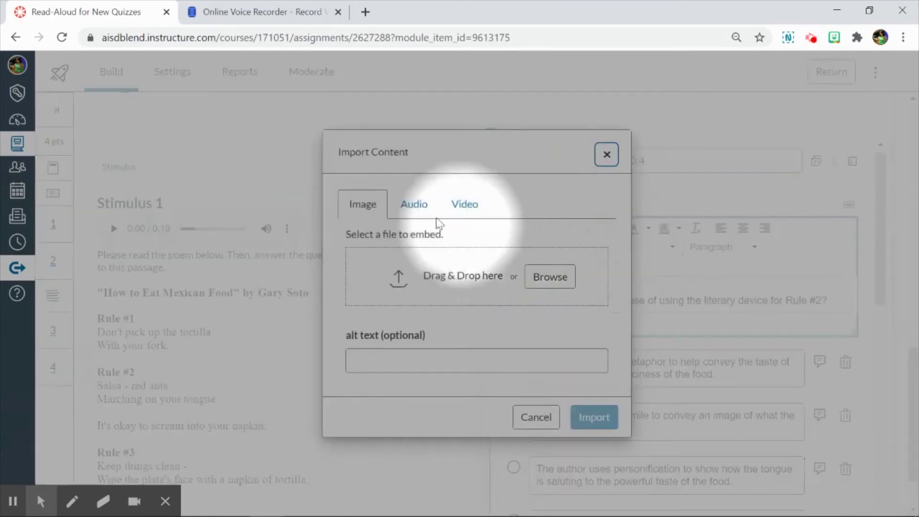
pyautogui.click(413, 238)
pyautogui.click(545, 311)
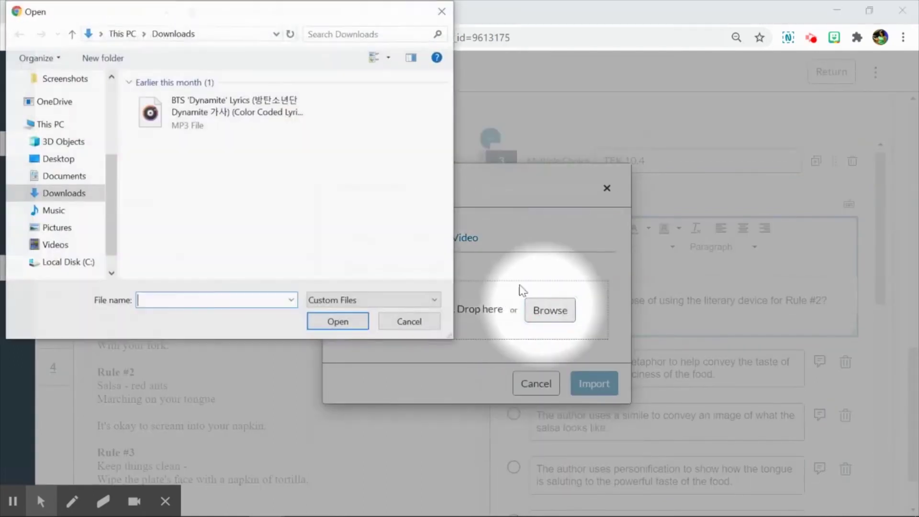
pyautogui.doubleClick(222, 122)
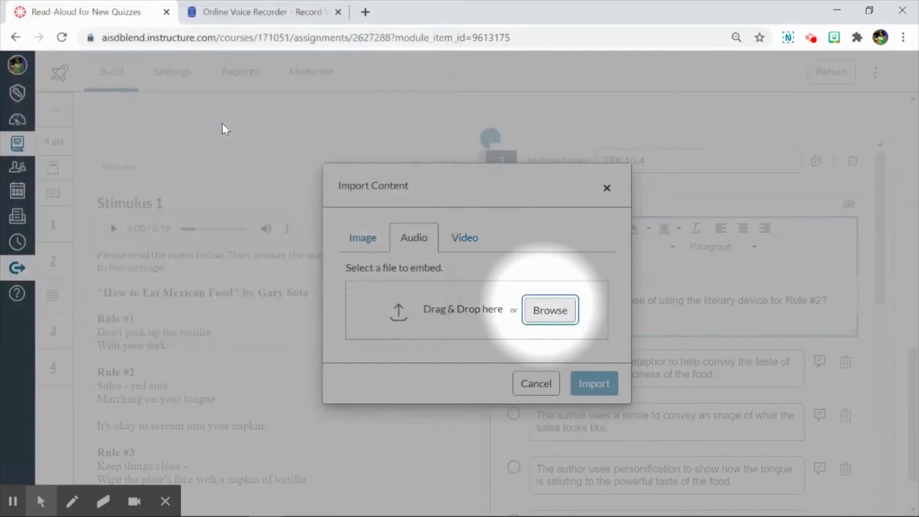
pyautogui.click(592, 385)
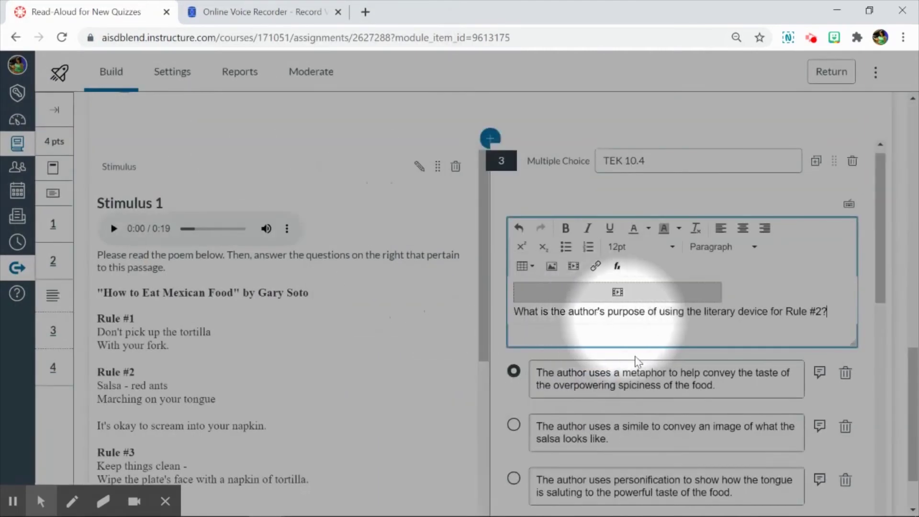
# Start adding audio to the first answer choice, then cancel the import, leaving it without audio
pyautogui.click(679, 373)
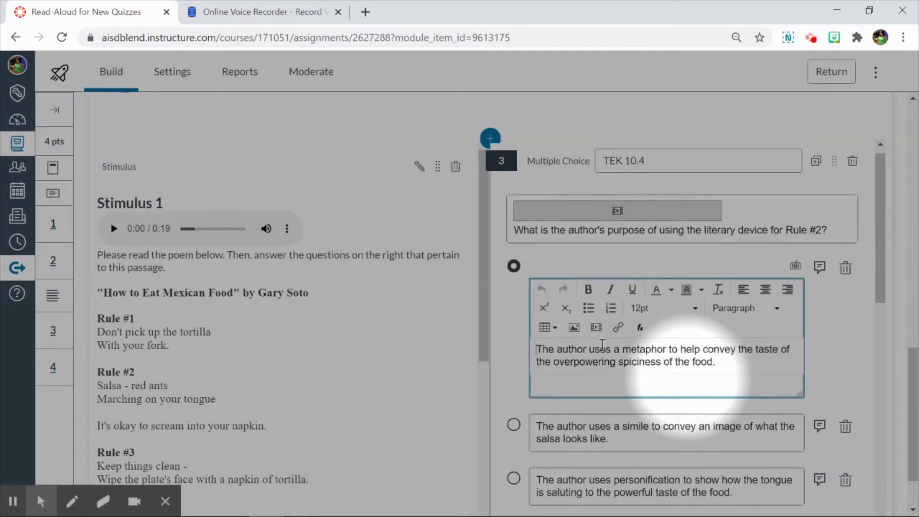
pyautogui.press('Return')
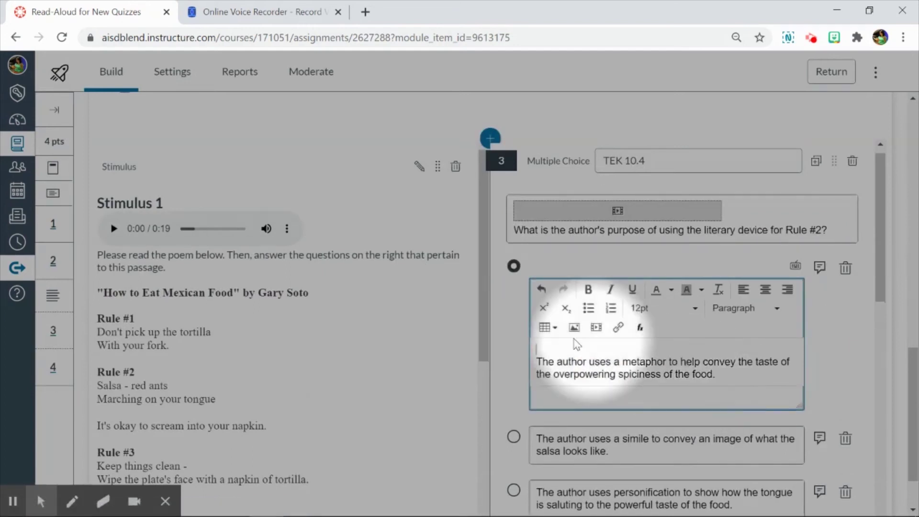
pyautogui.click(574, 327)
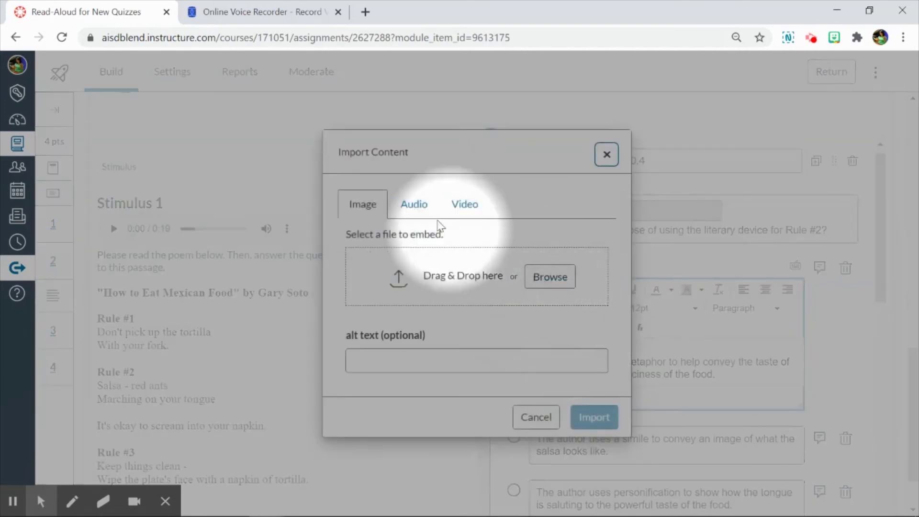
pyautogui.click(423, 213)
pyautogui.click(550, 310)
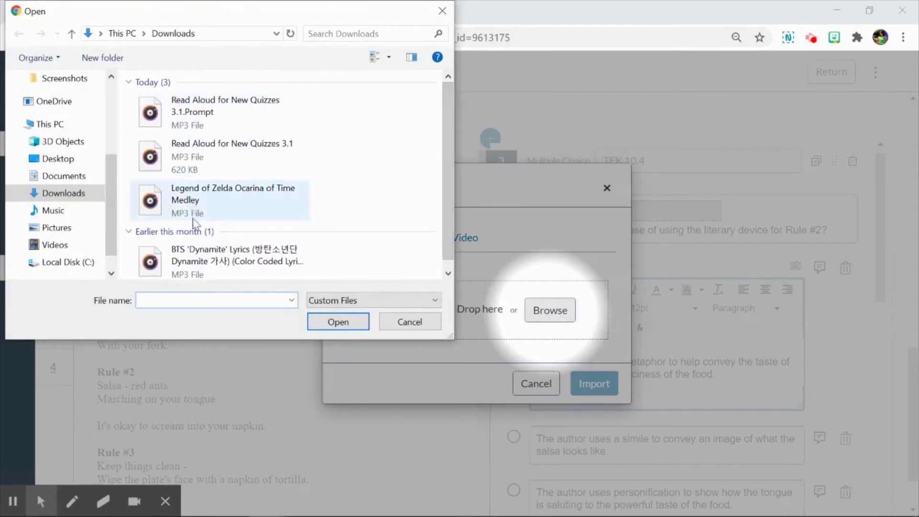
pyautogui.moveTo(443, 145); pyautogui.dragTo(442, 151)
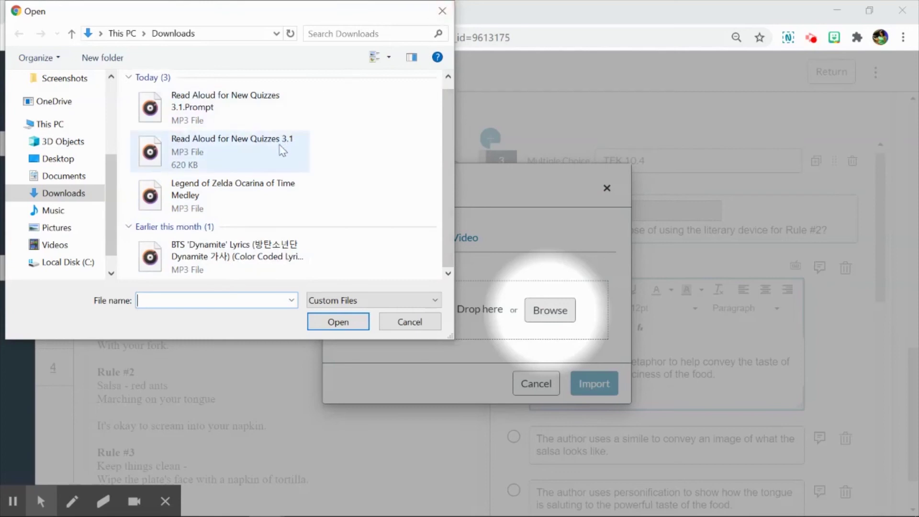
pyautogui.click(441, 12)
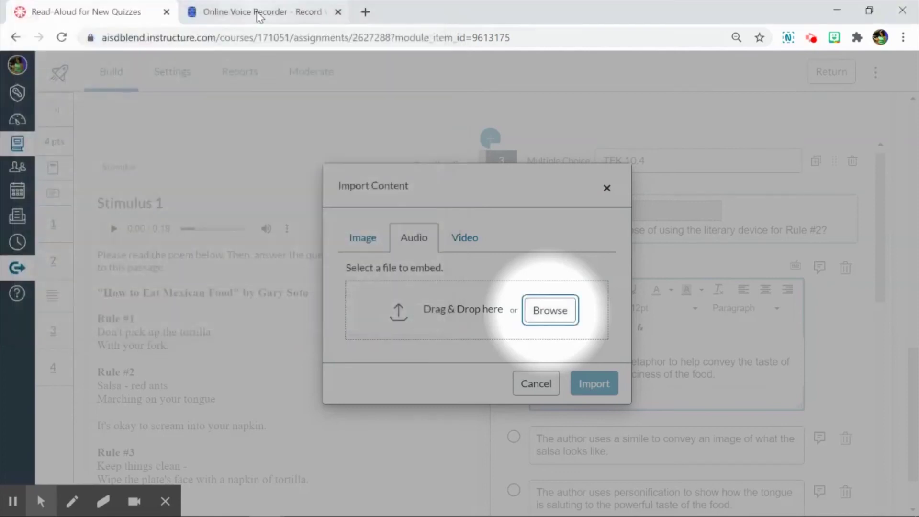
pyautogui.click(256, 12)
pyautogui.click(132, 8)
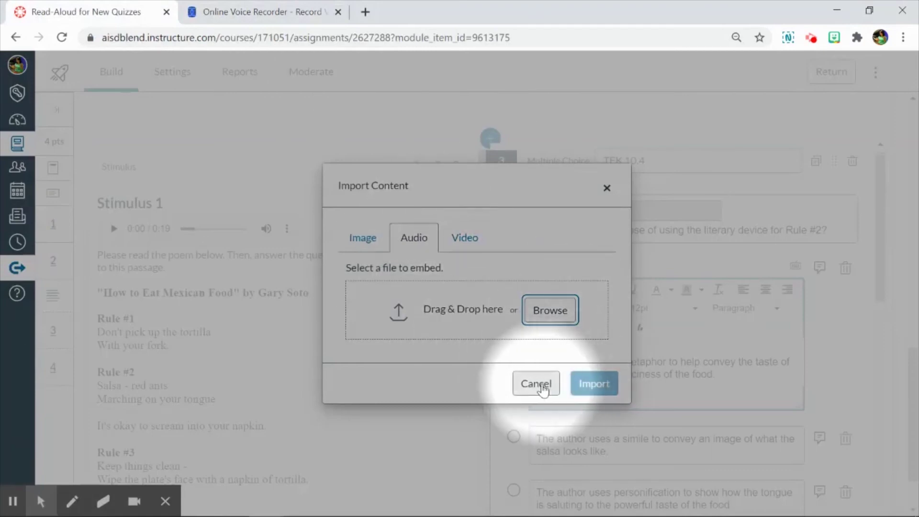
pyautogui.click(593, 381)
pyautogui.scroll(-6, 903, 373)
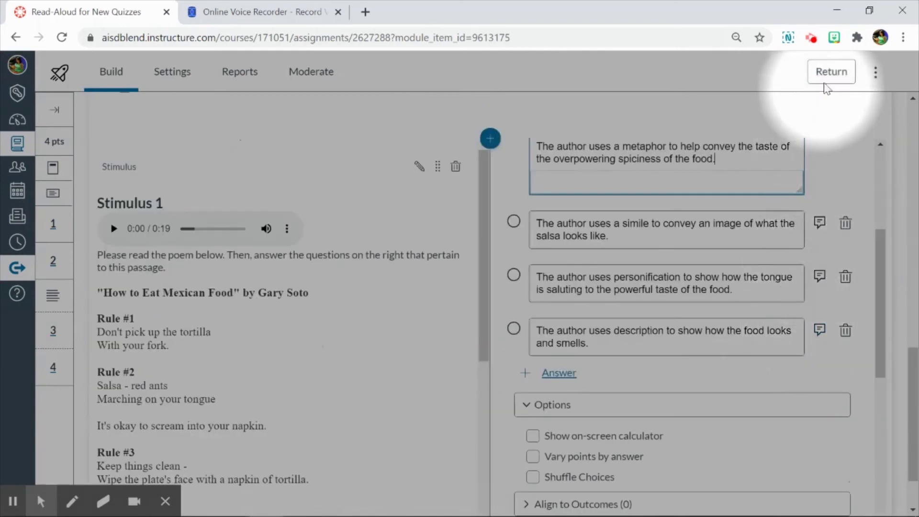
# Leave the quiz editor and enter Student View from the course home
pyautogui.click(826, 84)
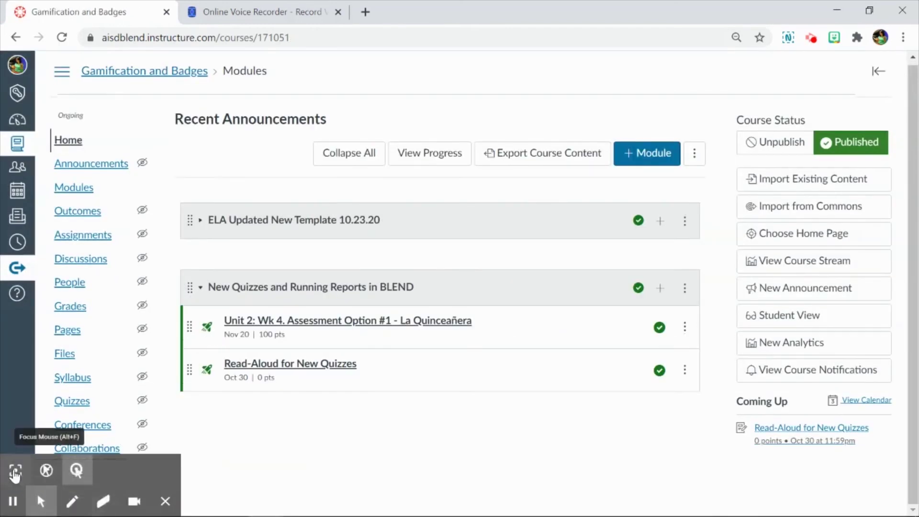
pyautogui.click(4, 475)
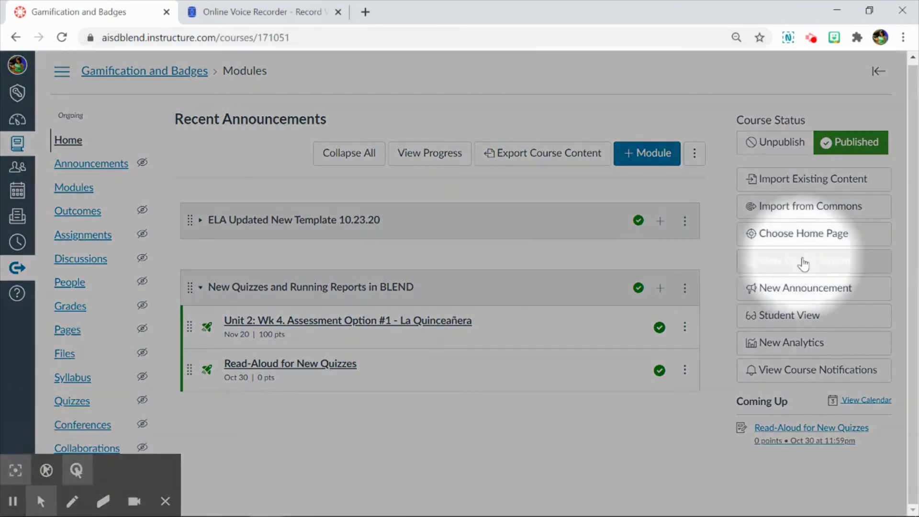
pyautogui.click(787, 297)
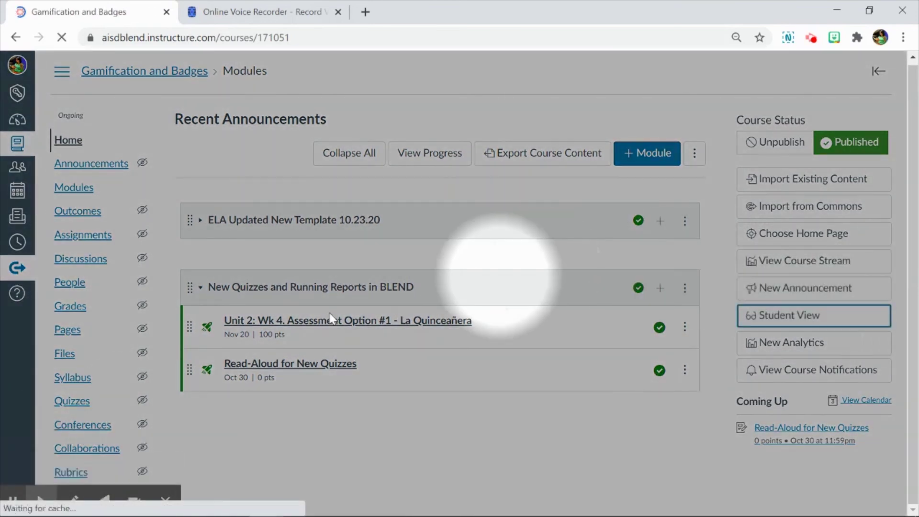
# Reset the test student and open Read-Aloud for New Quizzes from Modules
pyautogui.scroll(-3, 295, 346)
pyautogui.scroll(-5, 295, 346)
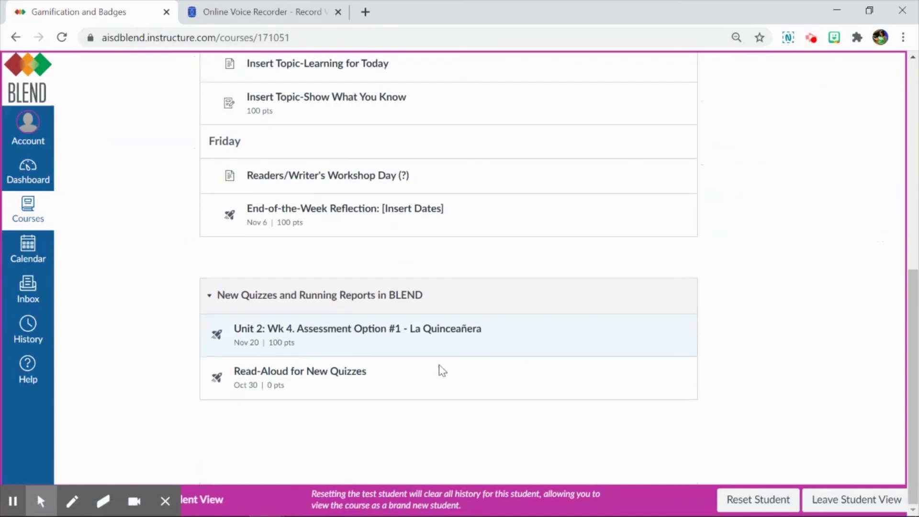
pyautogui.click(759, 500)
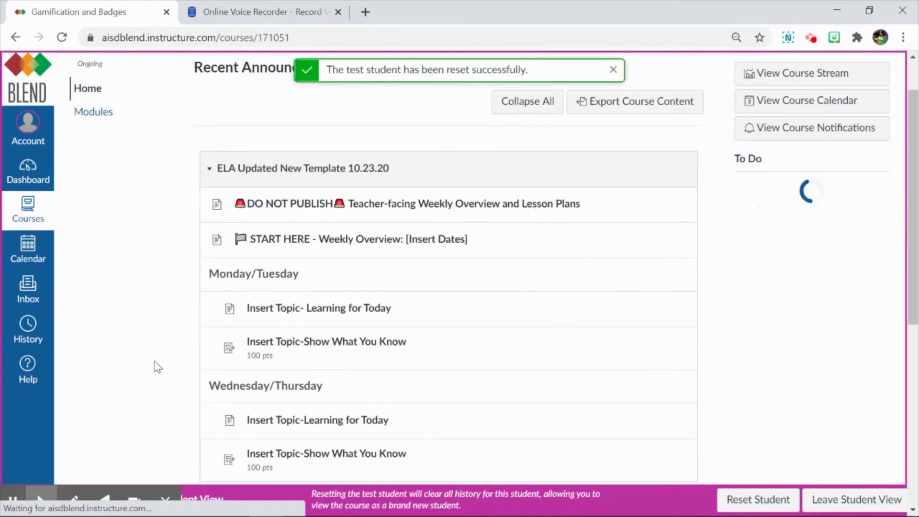
pyautogui.click(40, 501)
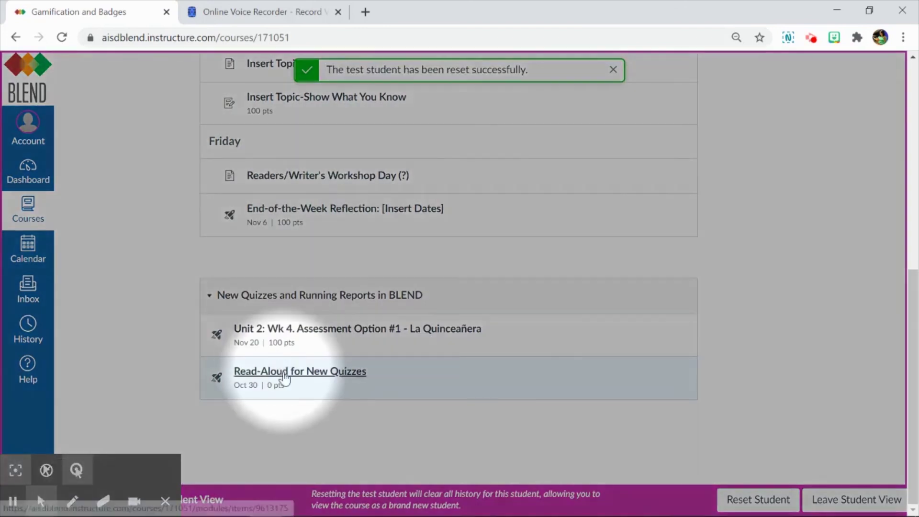
pyautogui.click(315, 369)
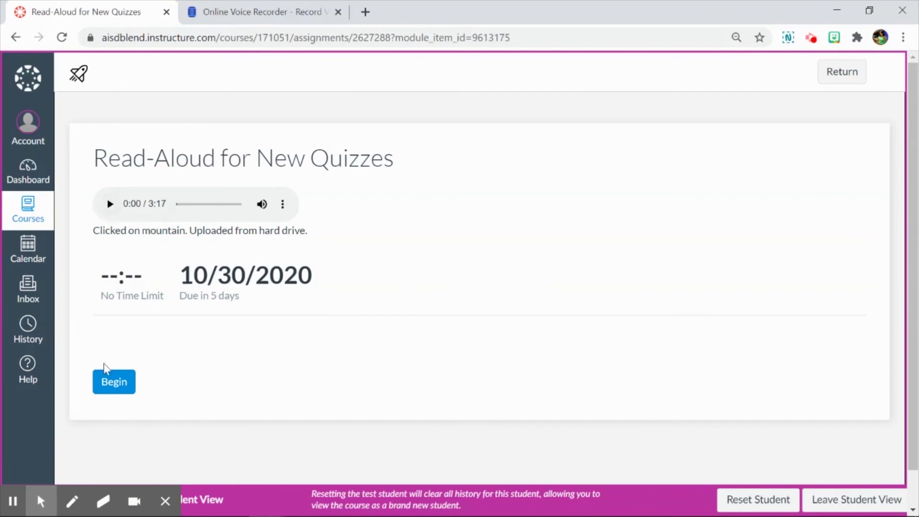
# Begin the quiz and check the 0:19 stimulus and 0:06 question 3 audio players
pyautogui.click(110, 380)
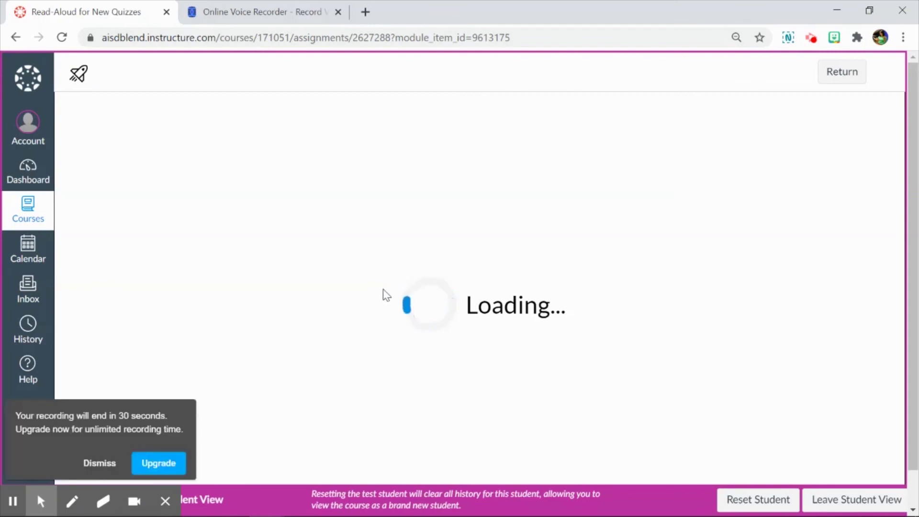
pyautogui.scroll(-10, 353, 276)
pyautogui.scroll(1, 352, 276)
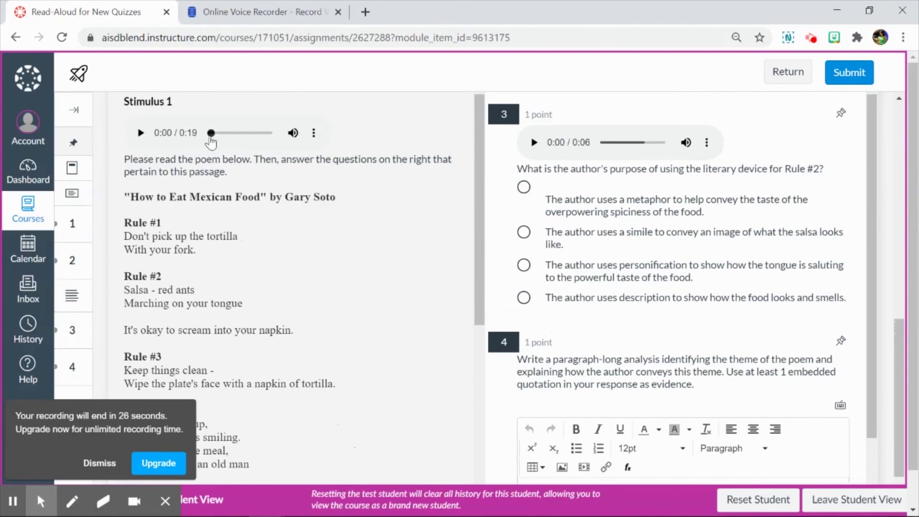
pyautogui.scroll(-1, 556, 150)
pyautogui.scroll(1, 589, 163)
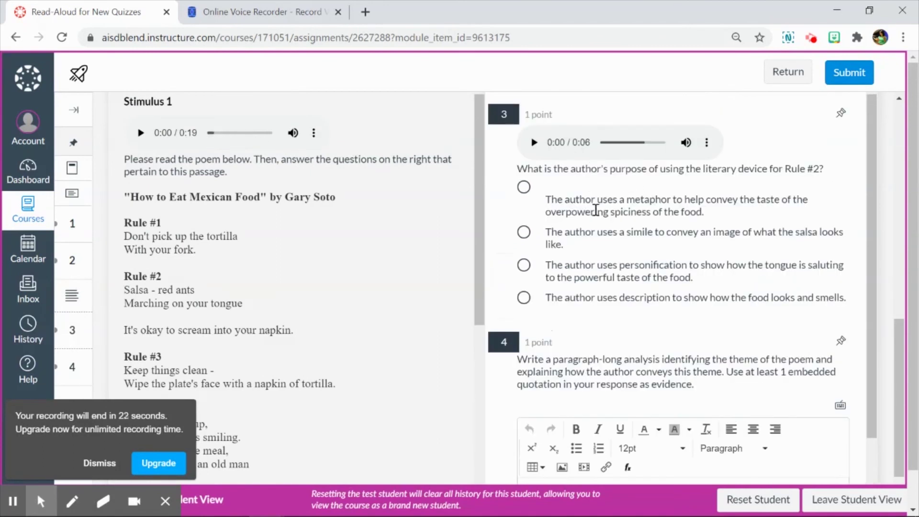